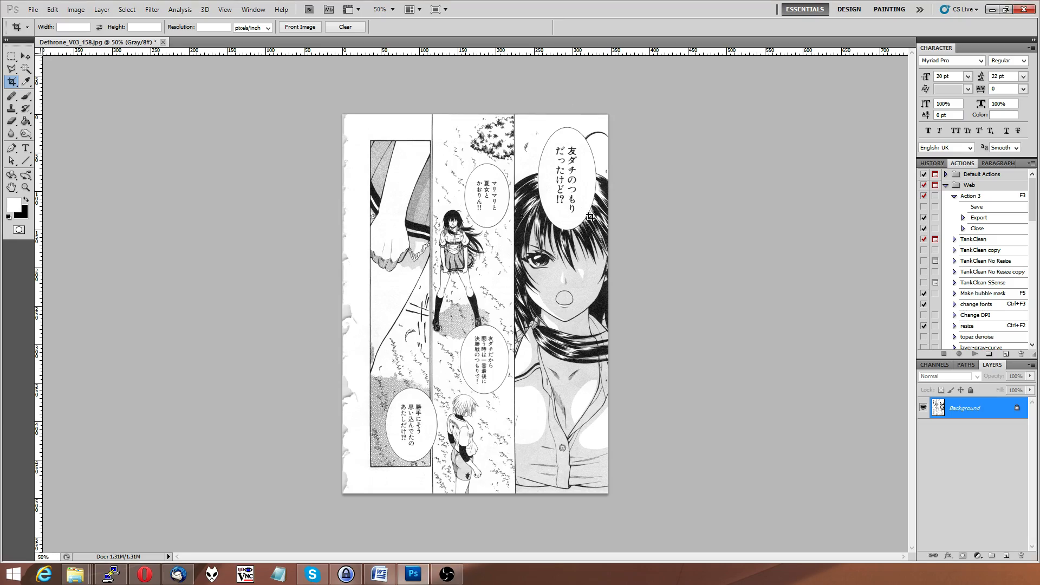
Examine the scanned manga page at 200% for print noise and grey areas in the blacks and whites
key("ctrl+plus")
key("ctrl+plus")
key("ctrl+plus")
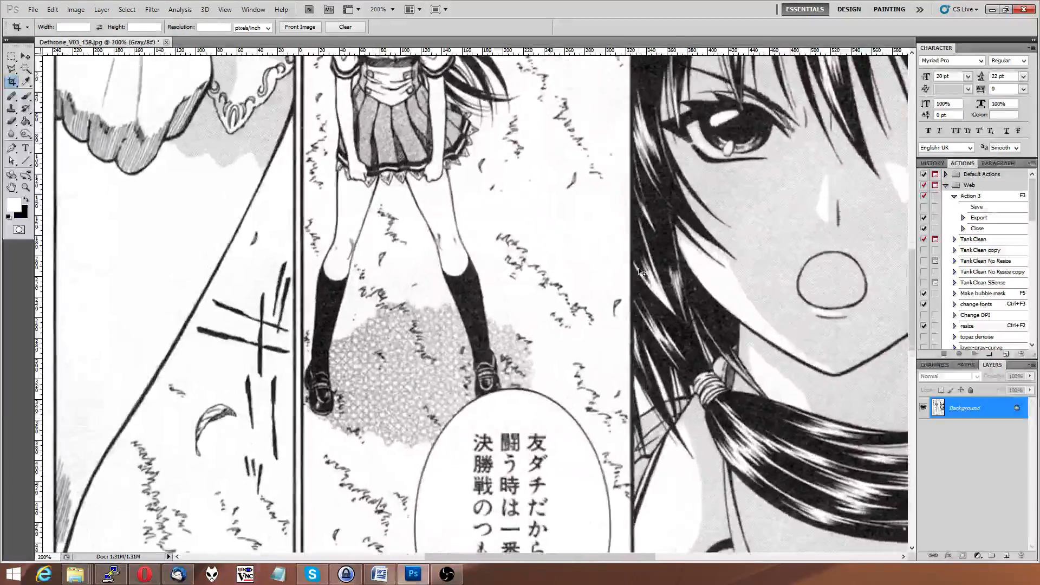
left_click_drag(480, 556, 560, 564)
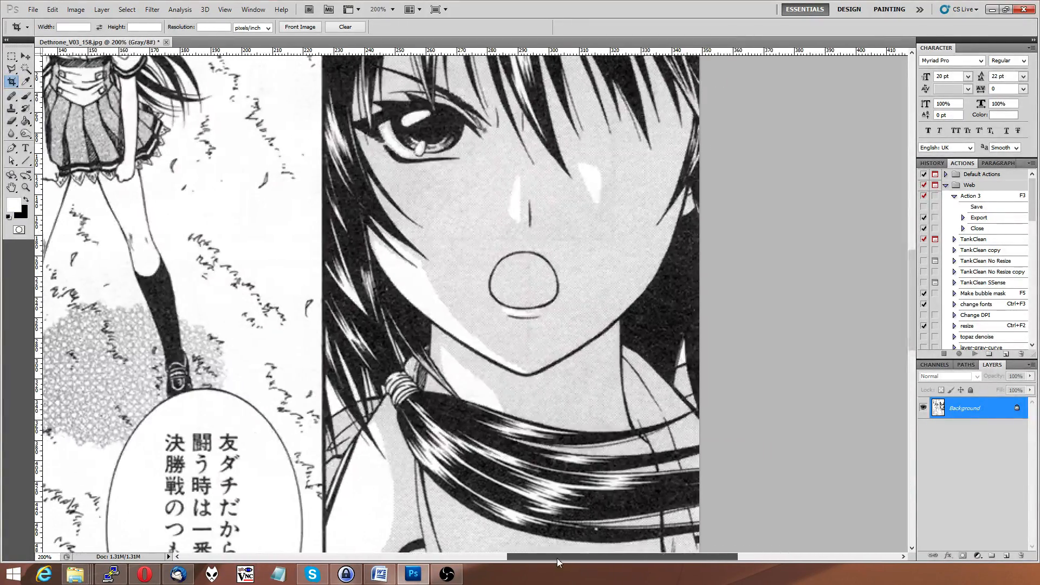
scroll(434, 356, "up", 5)
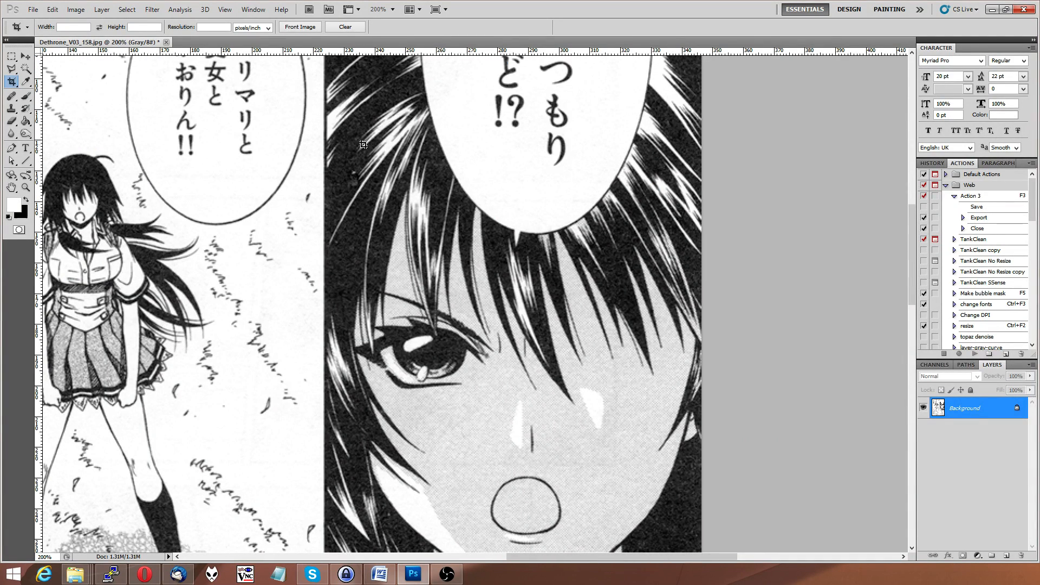
scroll(340, 268, "up", 4)
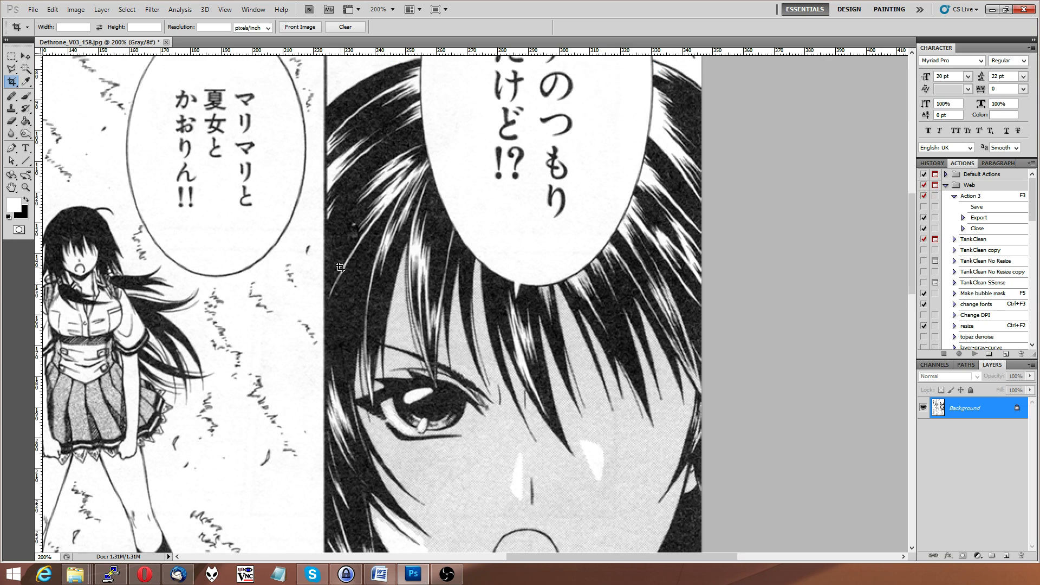
scroll(339, 265, "up", 4)
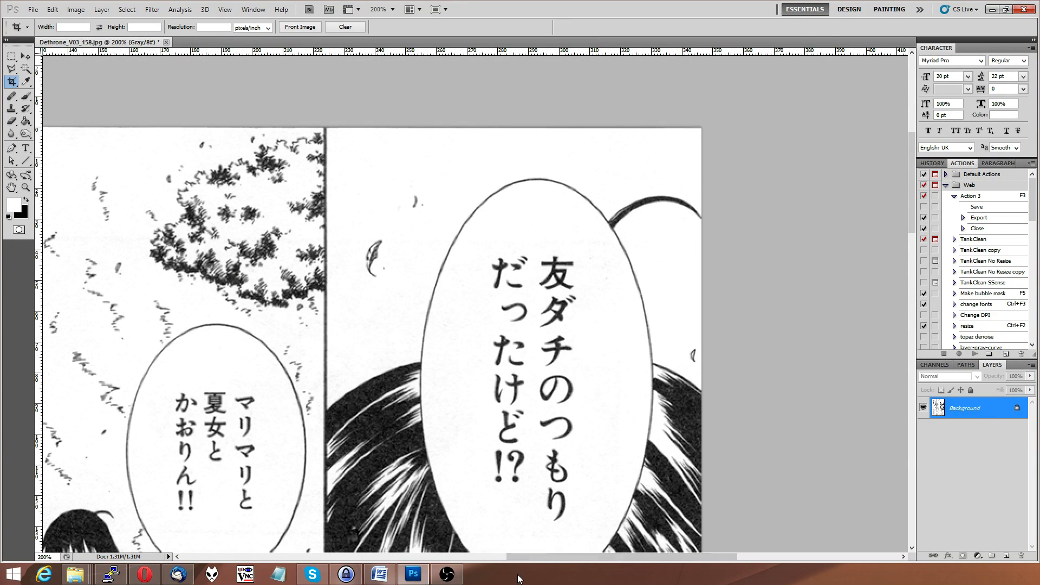
left_click_drag(518, 556, 421, 518)
scroll(421, 518, "down", 10)
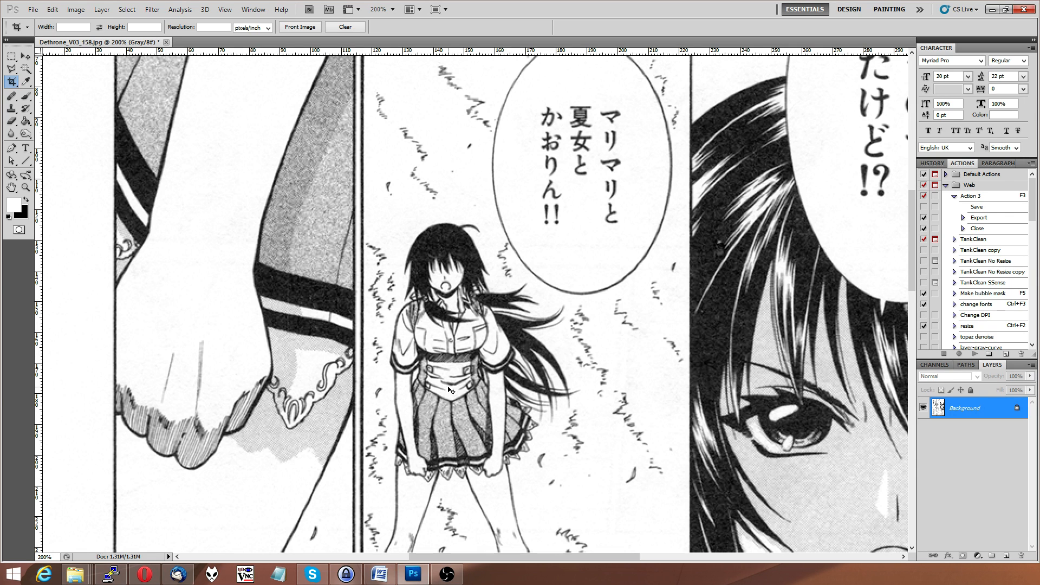
key("ctrl+minus")
key("ctrl+minus")
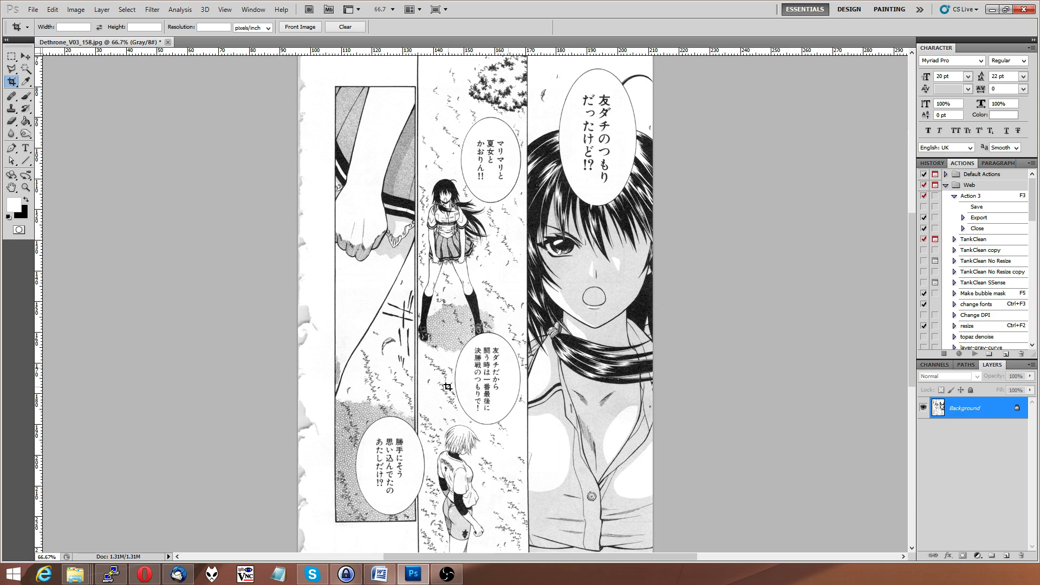
Duplicate the Background layer under the name Background copy
right_click(944, 413)
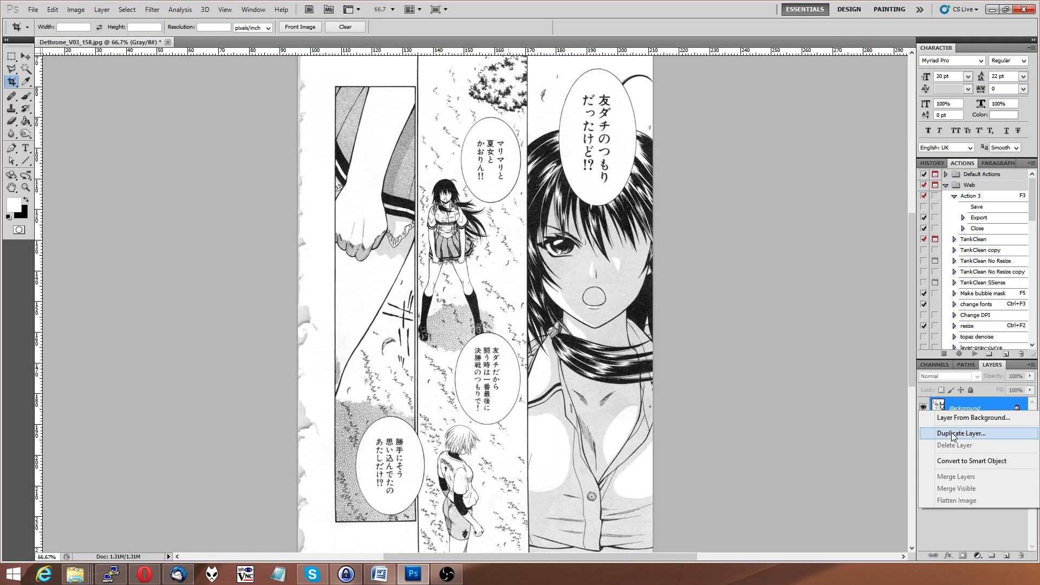
left_click(954, 433)
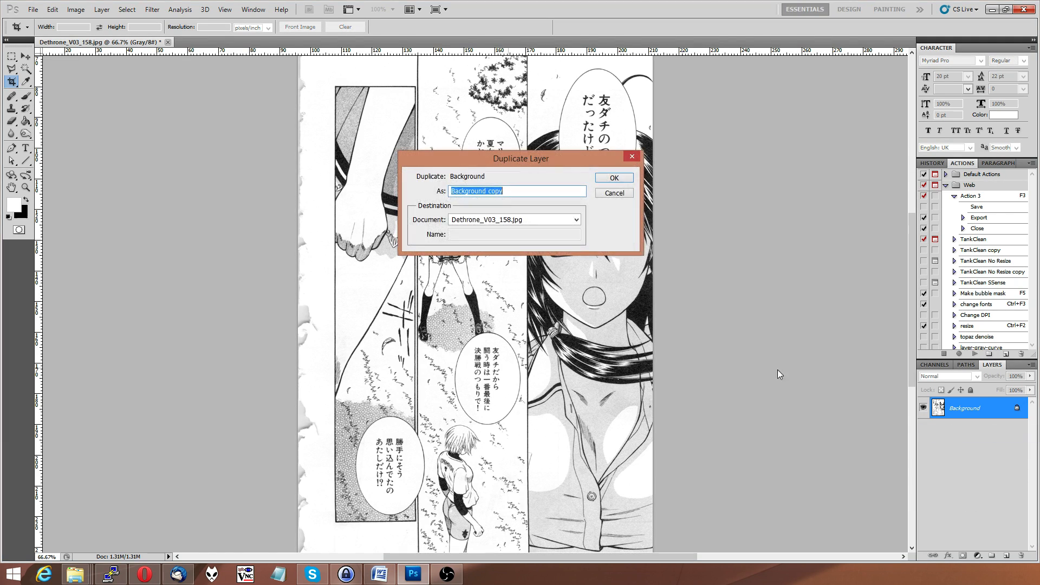
left_click(614, 177)
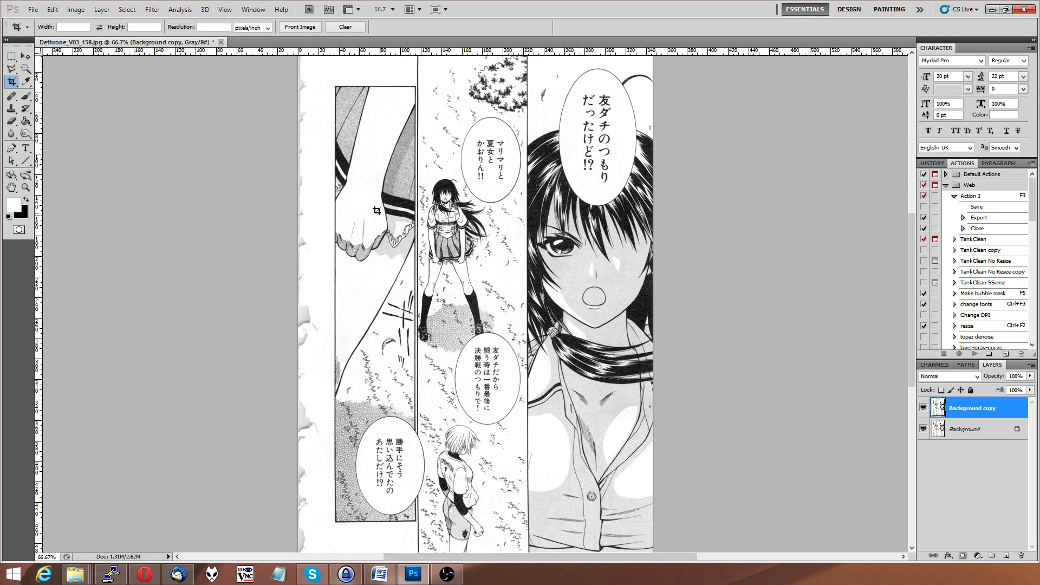
Check the image's colour mode
left_click(76, 9)
mouse_move(79, 22)
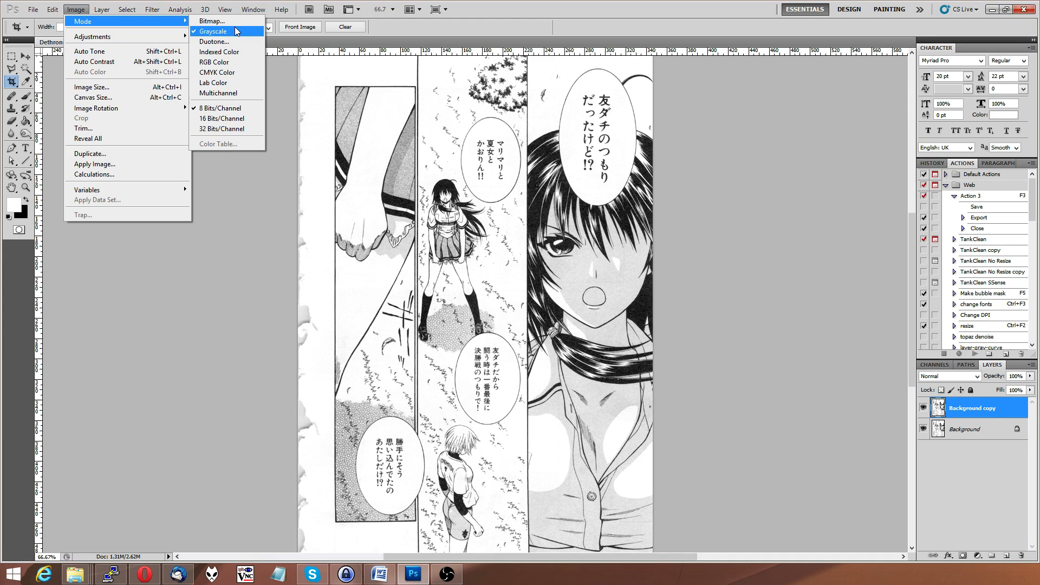
left_click(567, 16)
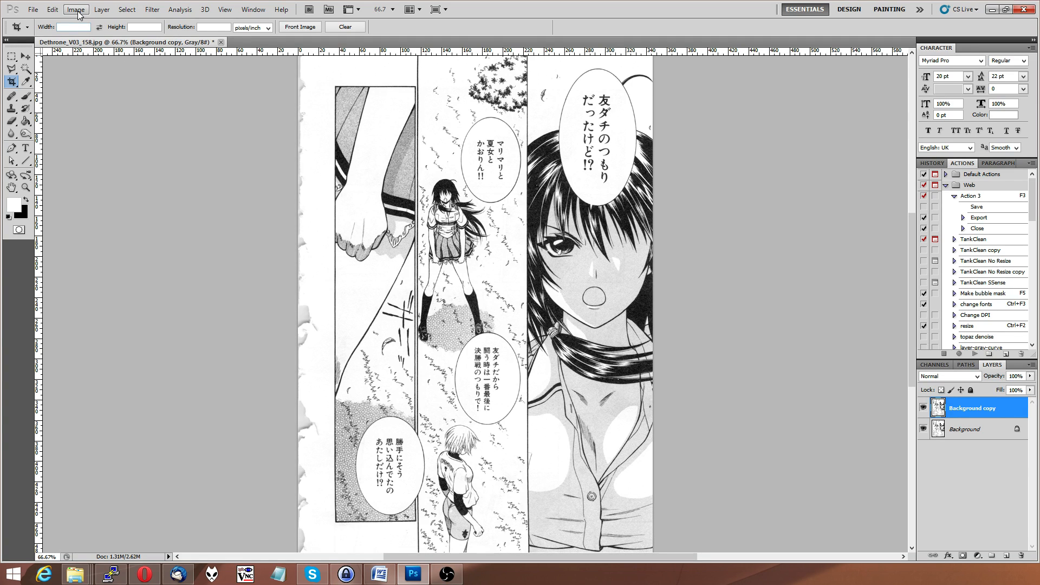
Start a Curves adjustment on the duplicated layer and move the black point to input 85
left_click(178, 10)
mouse_move(121, 13)
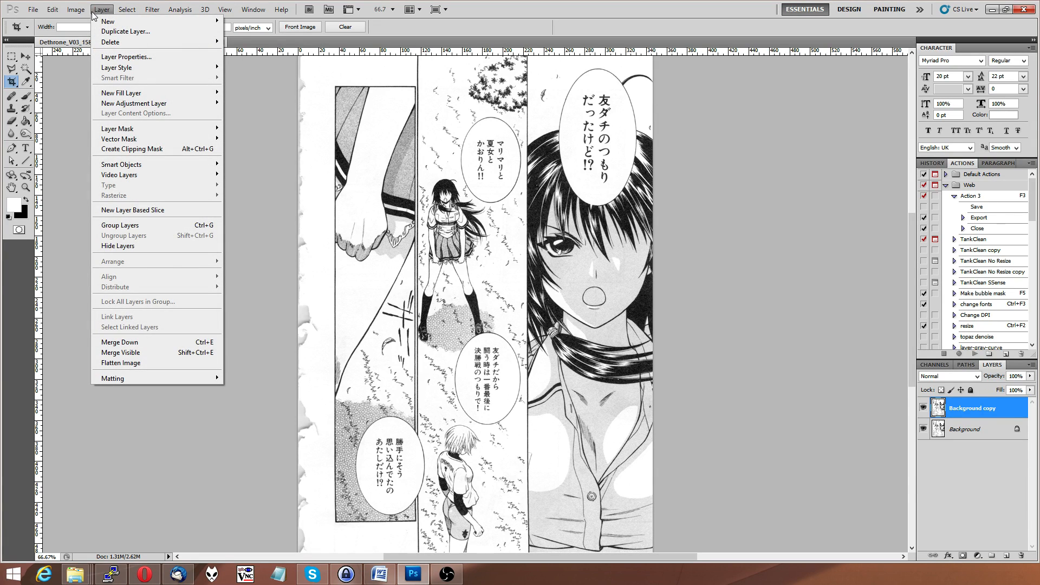
mouse_move(77, 41)
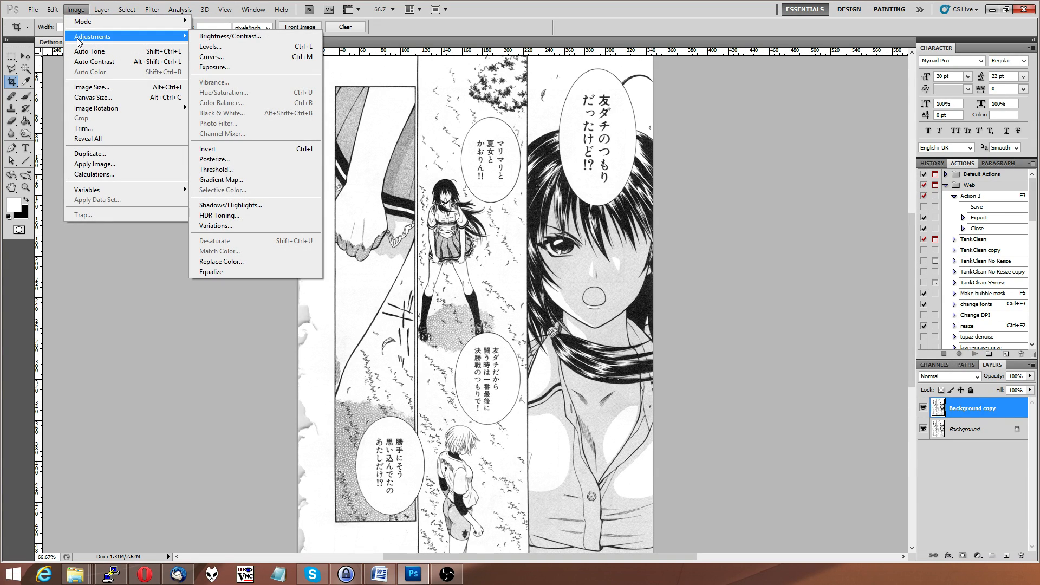
left_click(219, 57)
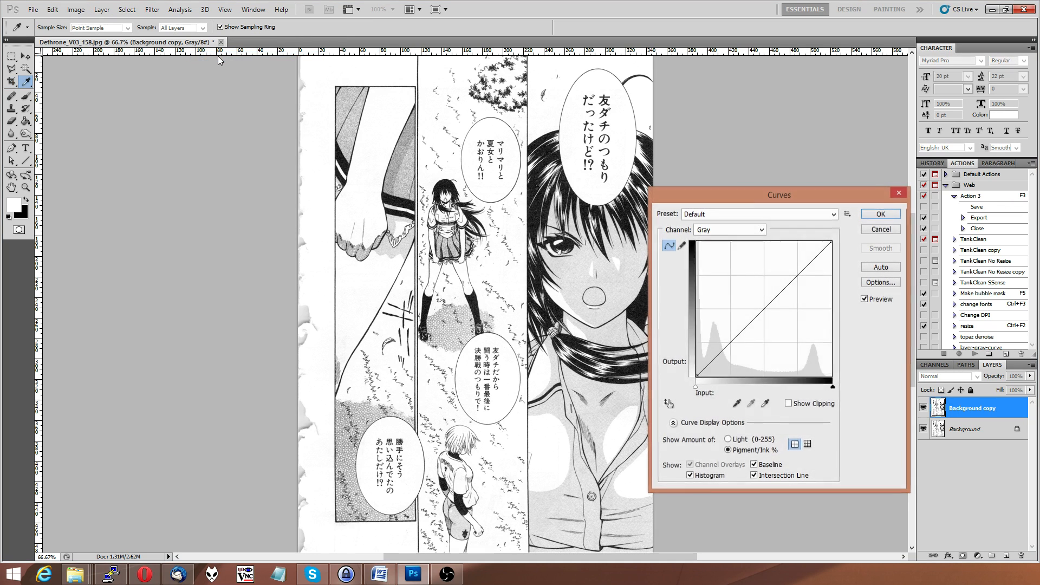
left_click_drag(748, 198, 779, 207)
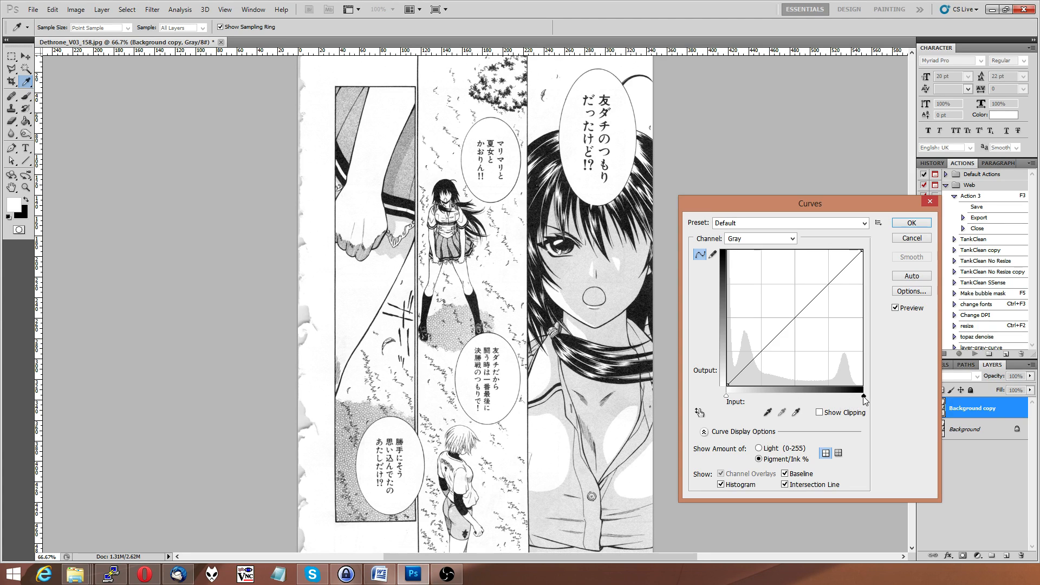
left_click_drag(863, 398, 845, 412)
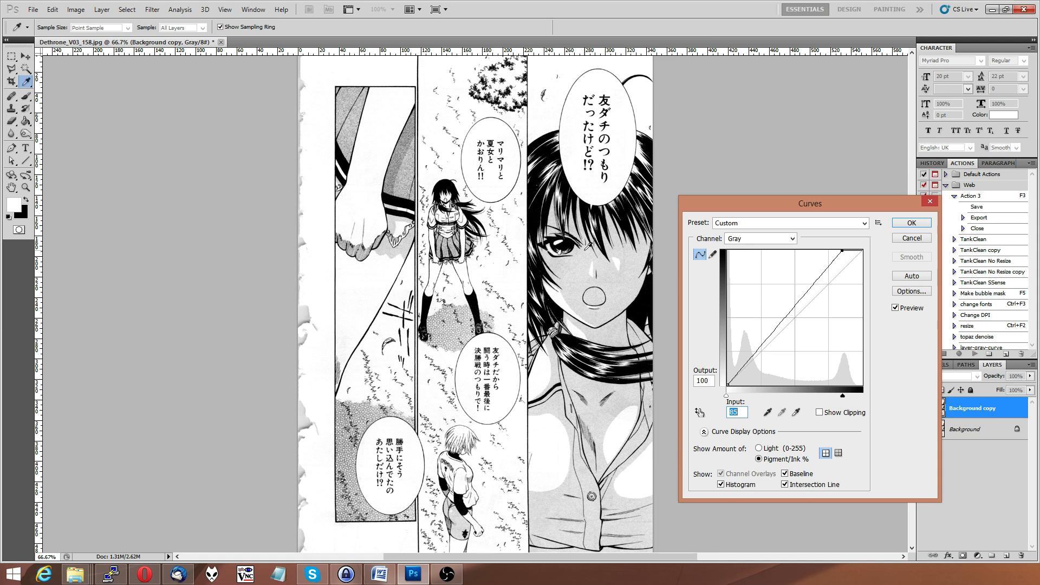
Fine-tune the curve's black point to input 83, judging the dark hair areas at 200%
key("ctrl+plus")
key("ctrl+plus")
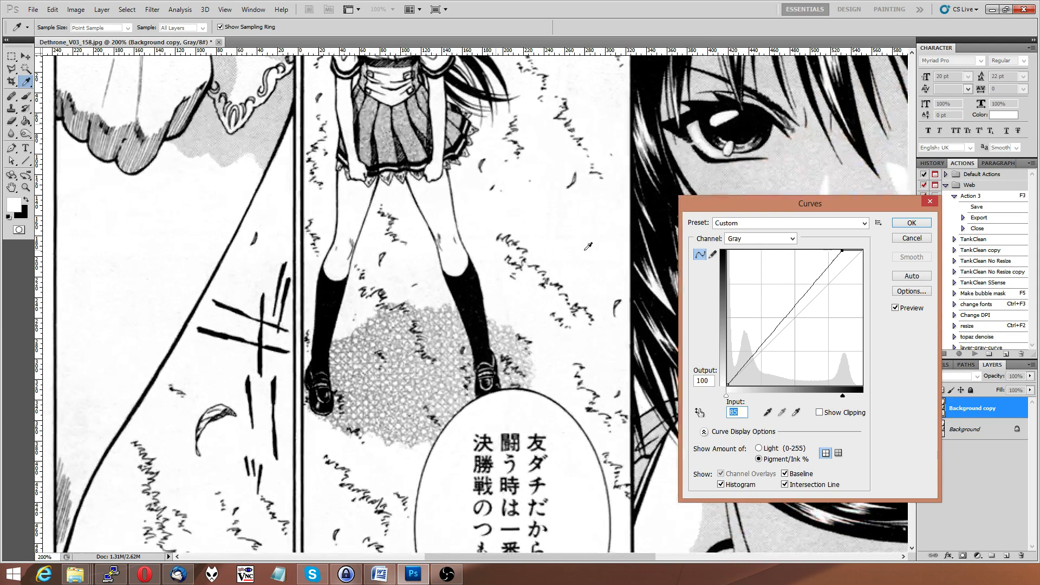
left_click_drag(549, 557, 620, 547)
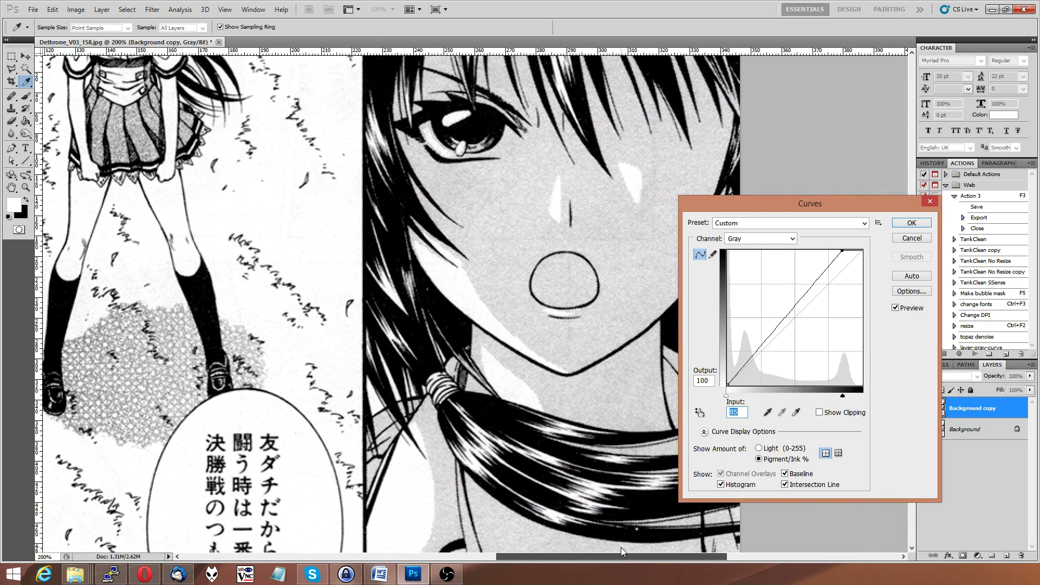
key("Down")
key("Down")
key("Down")
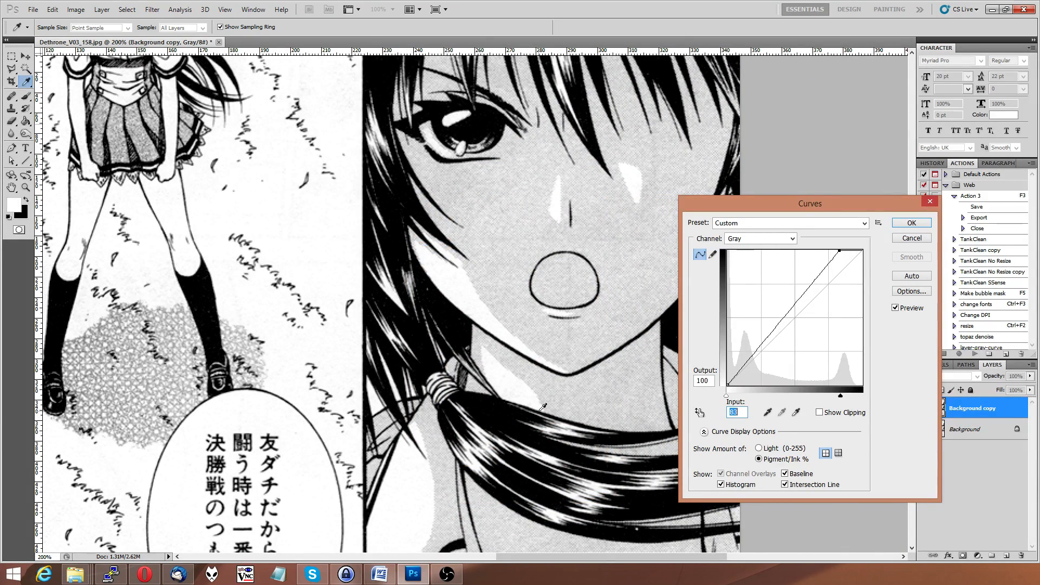
key("Down")
key("Down")
key("Down")
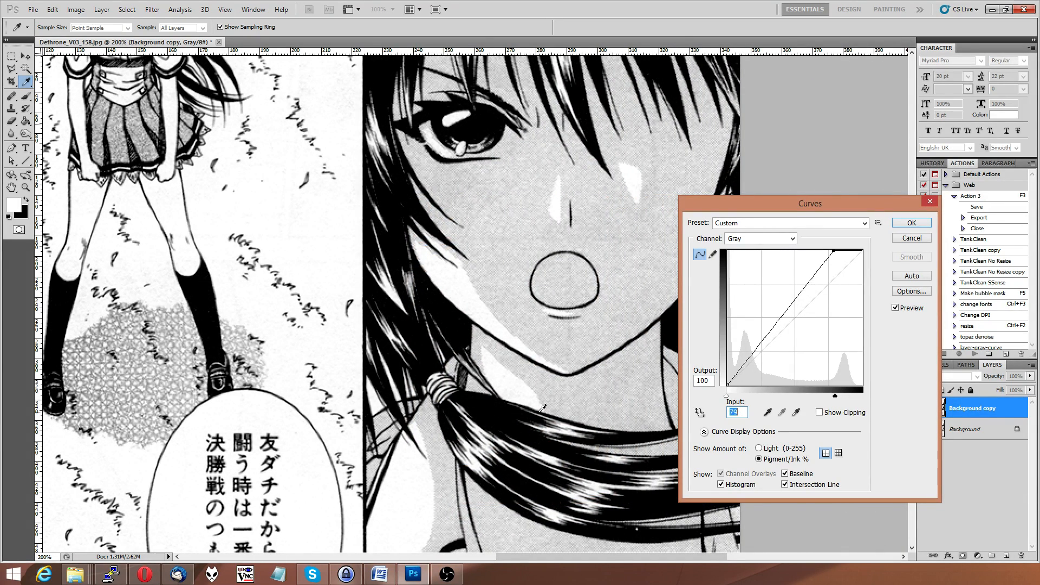
key("Up")
left_click_drag(836, 394, 840, 394)
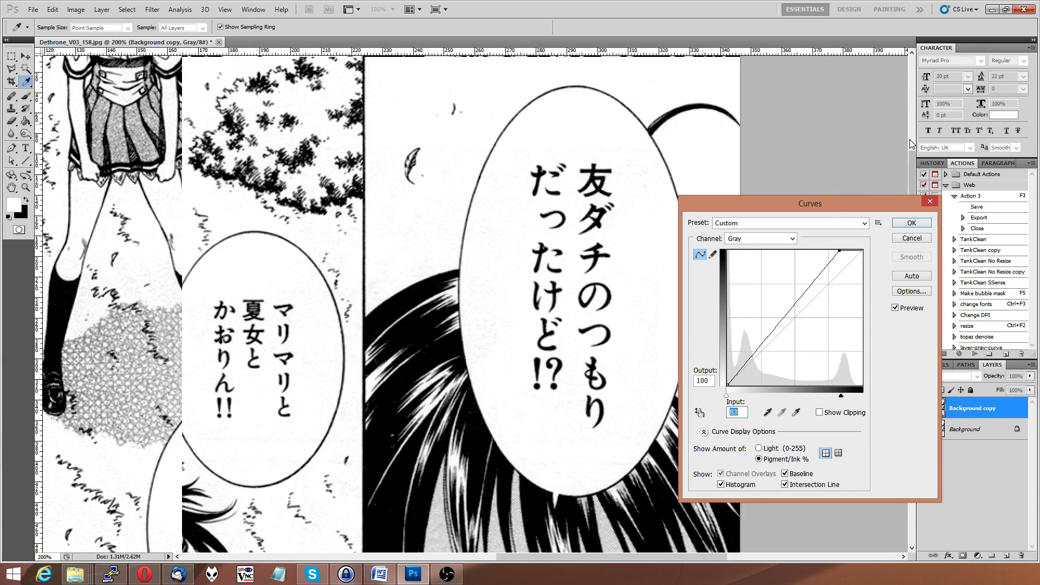
Set the curve's white point to input 5 to clean the page's whites, and apply the Curves adjustment
left_click(911, 145)
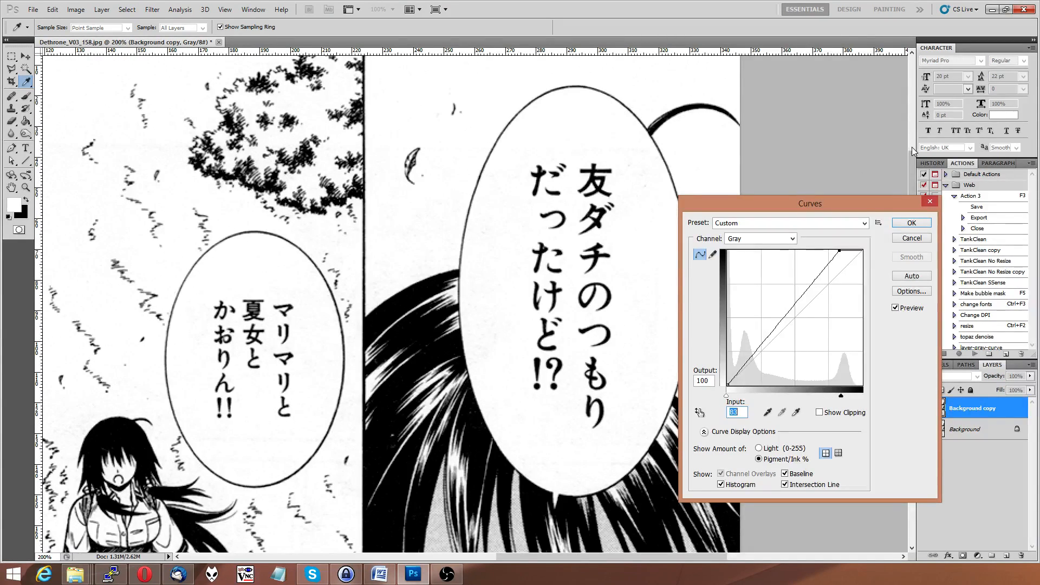
left_click(911, 158)
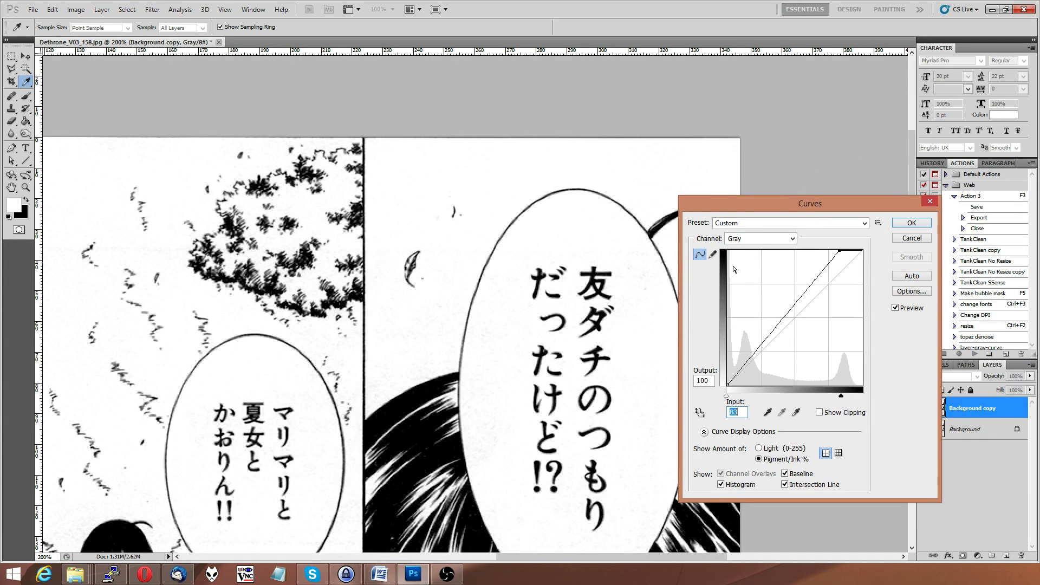
left_click_drag(727, 395, 733, 398)
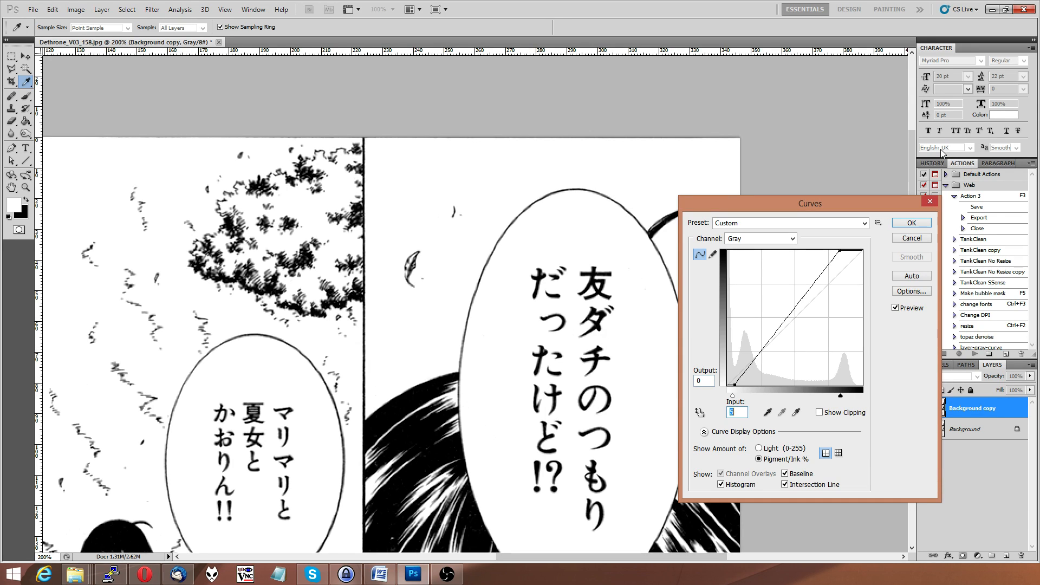
scroll(908, 146, "down", 6)
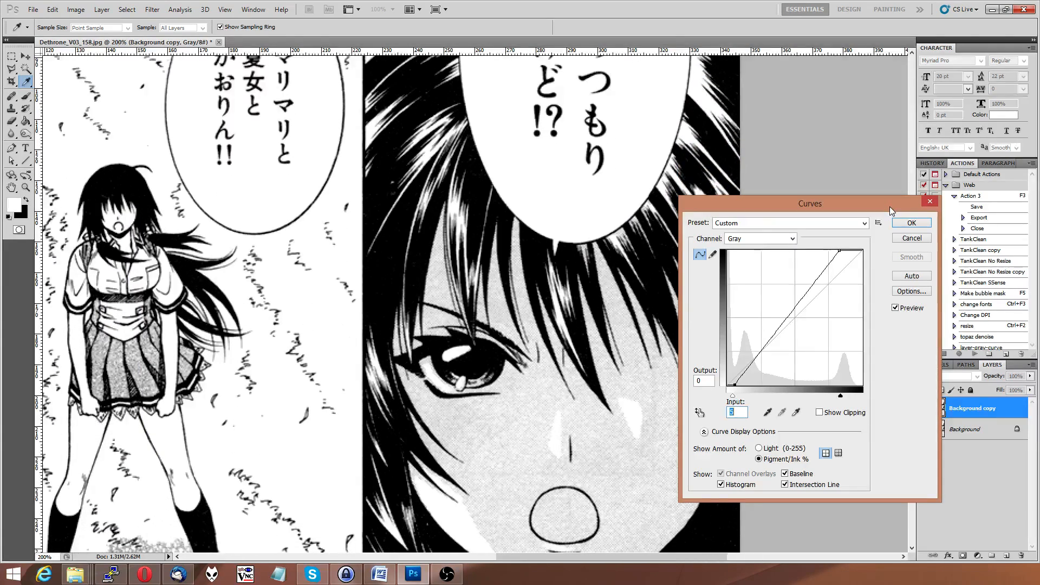
key("ctrl+minus")
key("ctrl+minus")
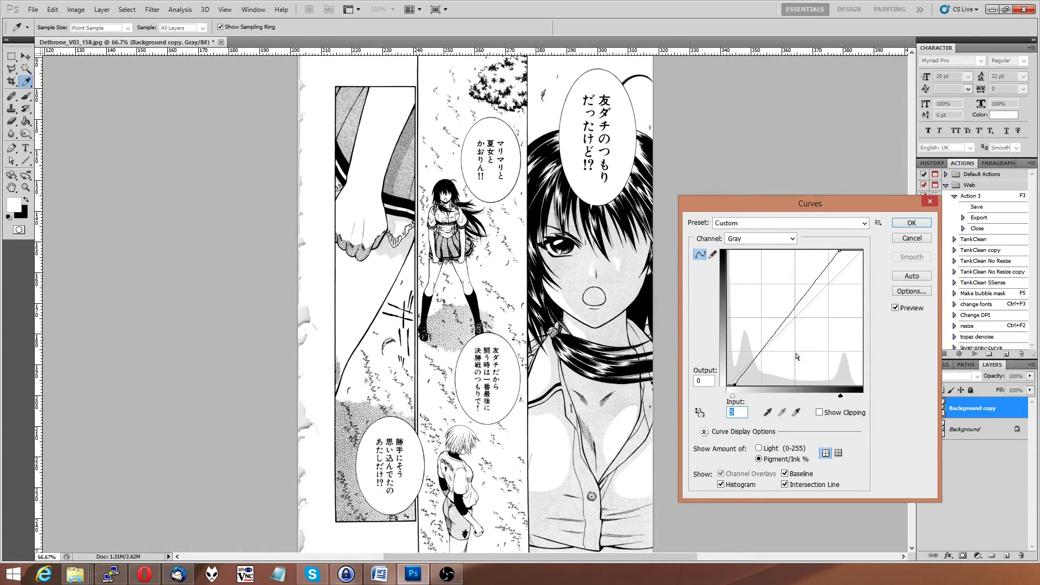
left_click_drag(732, 399, 732, 416)
left_click(898, 225)
key("c")
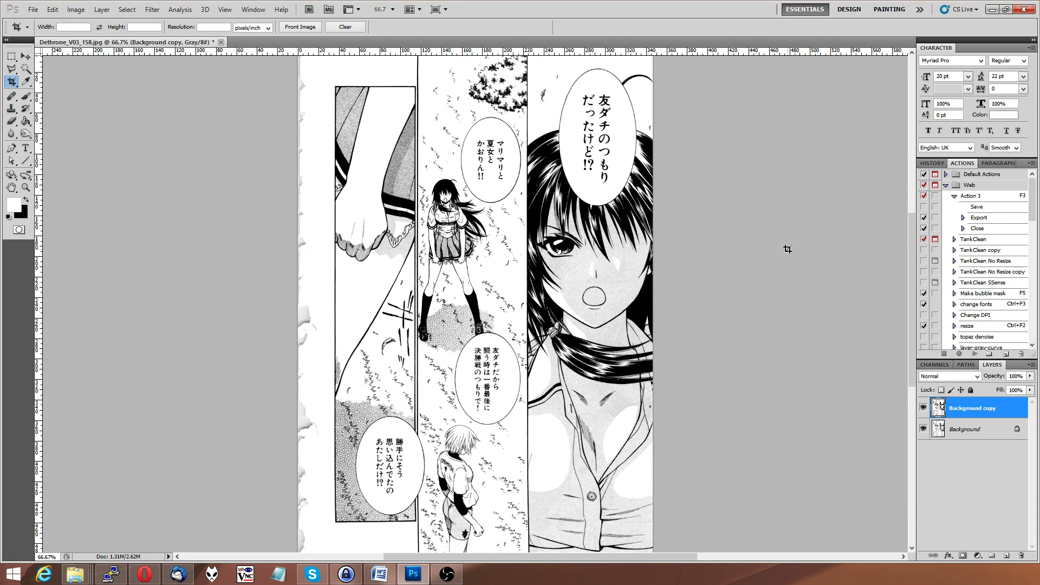
Set up the Brush tool at size 91 with white sampled from the clean page margin as the foreground colour
scroll(618, 278, "down", 3)
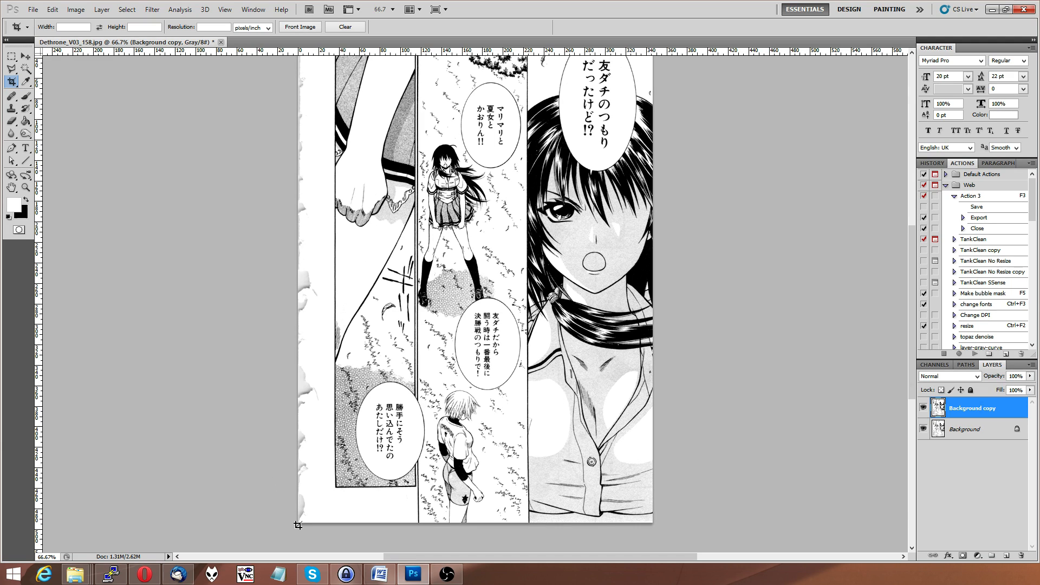
scroll(309, 202, "up", 10)
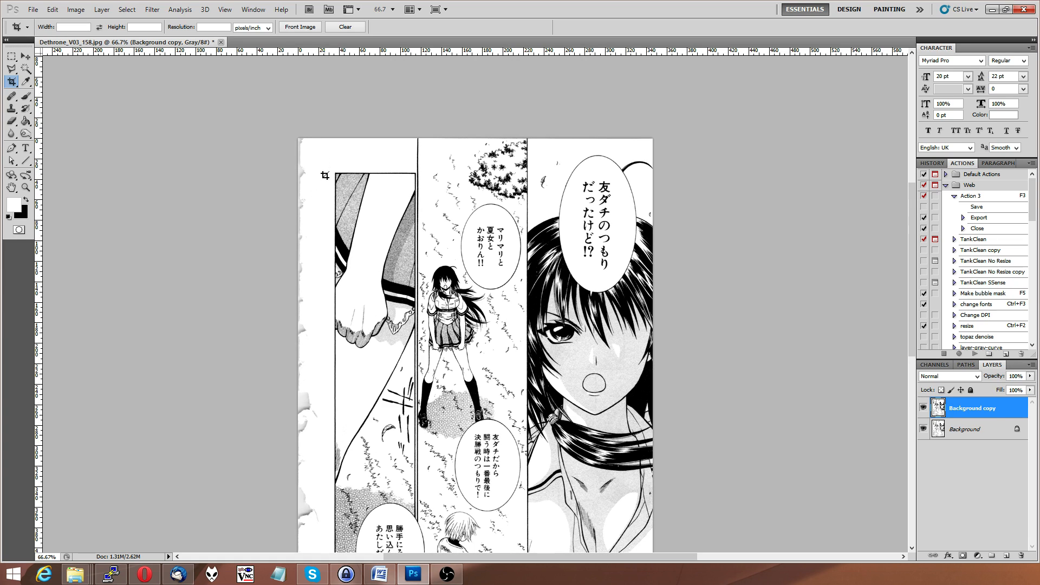
scroll(319, 186, "down", 6)
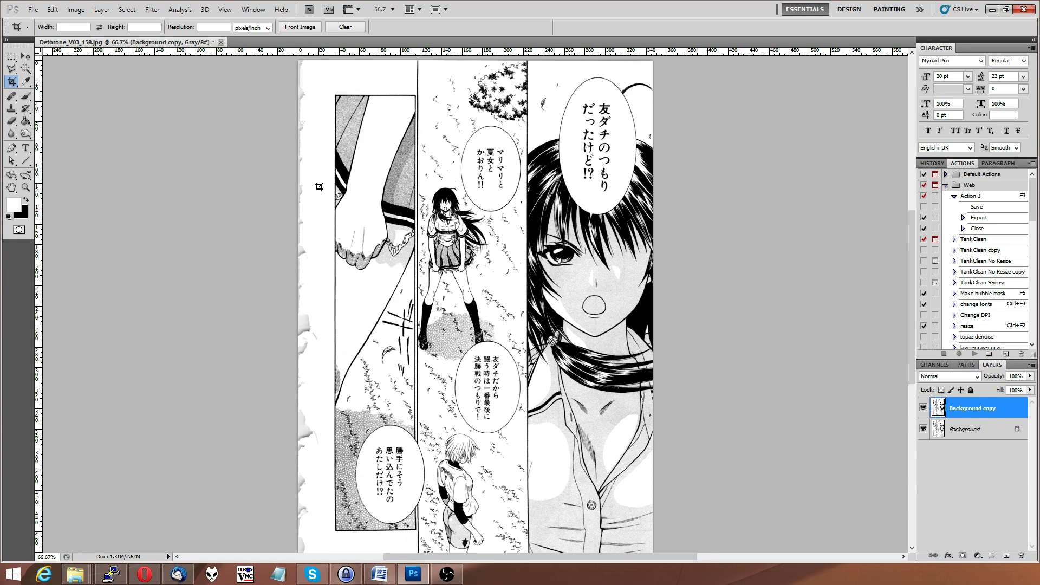
key("b")
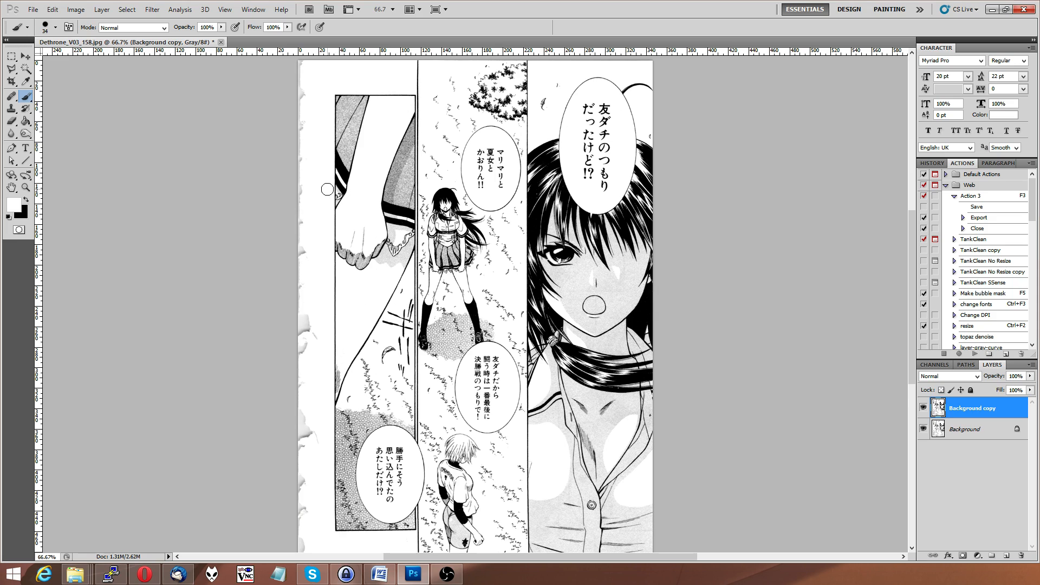
left_click_drag(317, 183, 329, 185)
left_click(324, 190, "alt")
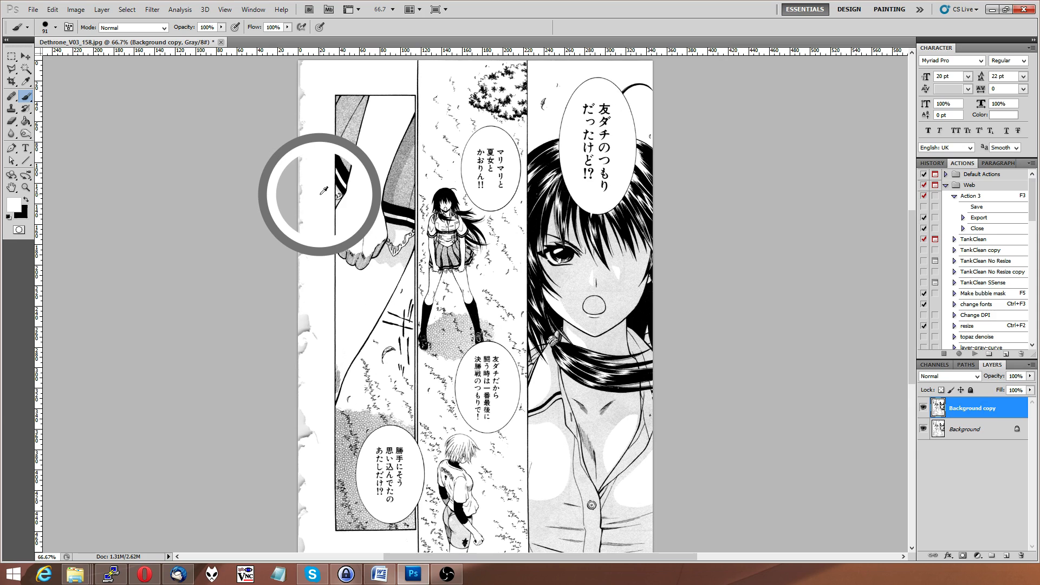
left_click_drag(323, 191, 314, 186)
key("x")
key("x")
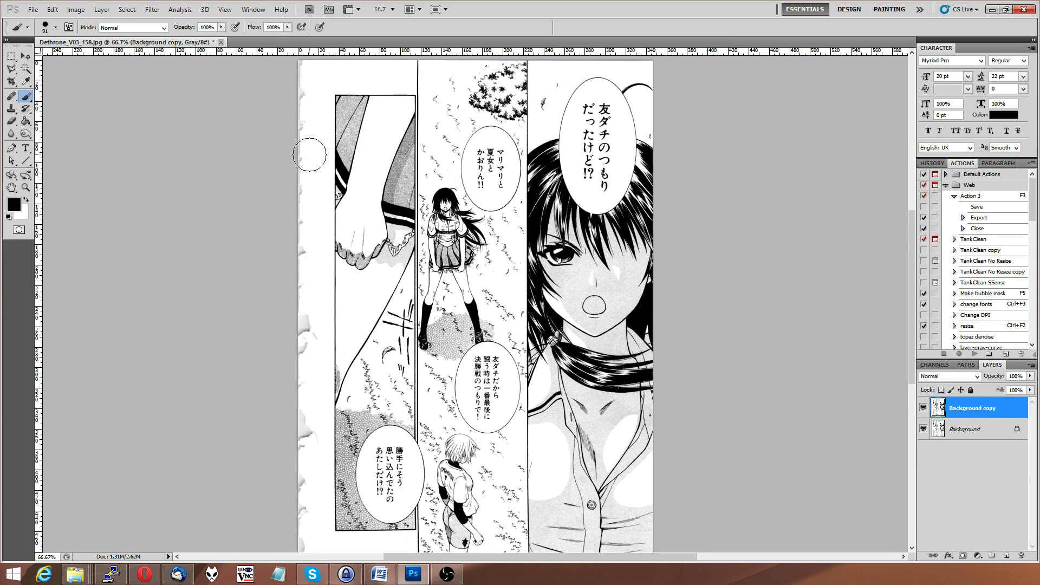
Try a straight white brush stroke across the full width of the page
scroll(379, 219, "up", 3)
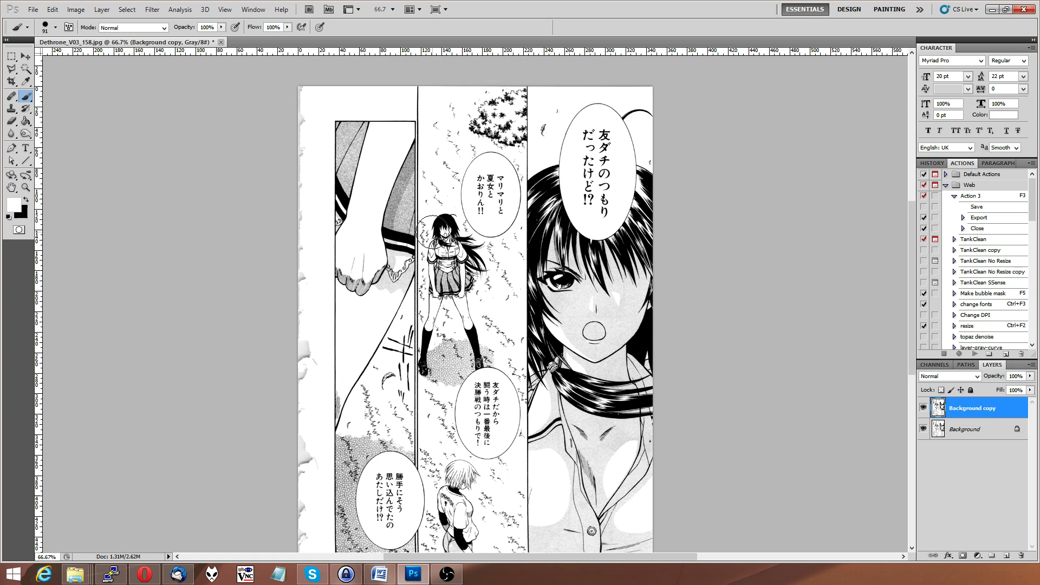
scroll(385, 243, "down", 5)
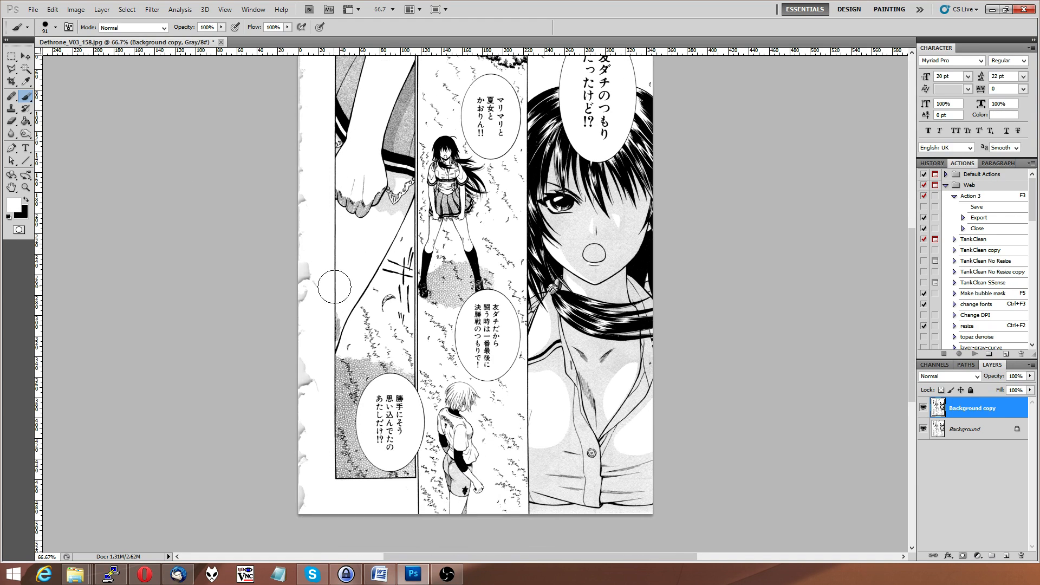
scroll(399, 325, "up", 3)
left_click_drag(346, 247, 666, 248)
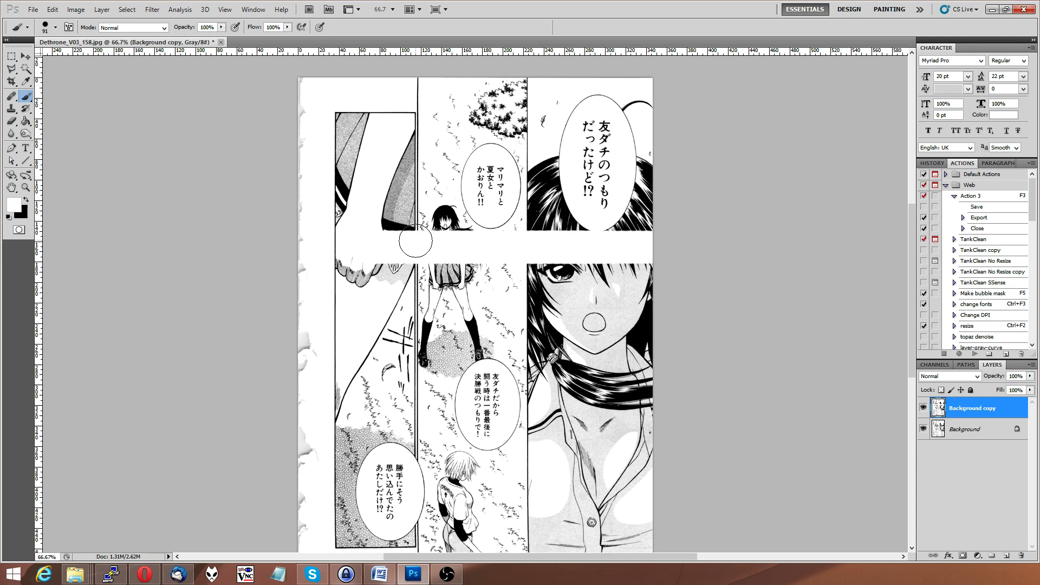
key("ctrl+z")
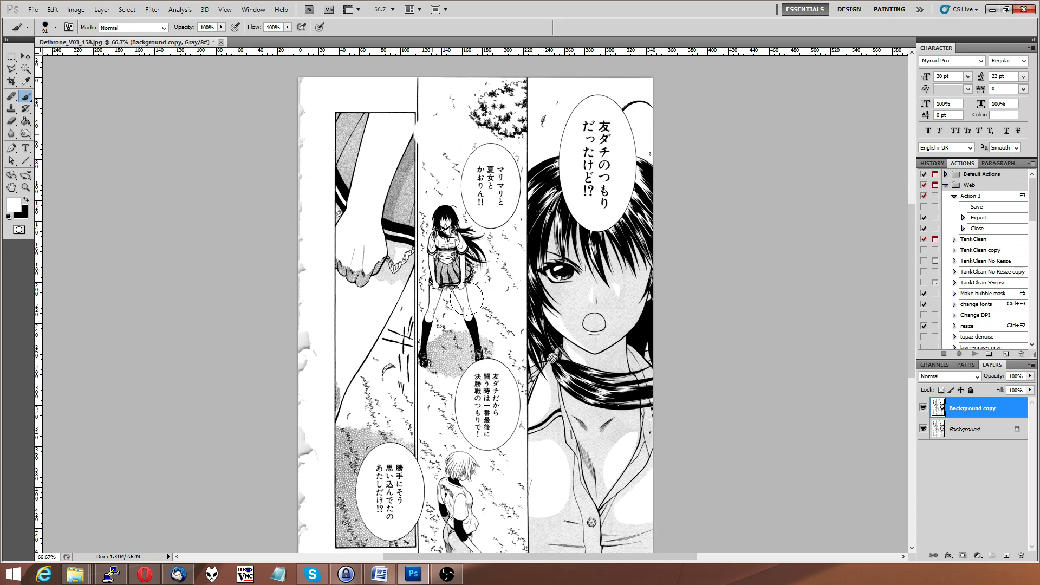
key("ctrl+alt+z")
Paint white down the whole dirty outer margin beside the bare-leg panel to cover the scan marks
left_click_drag(304, 140, 291, 482)
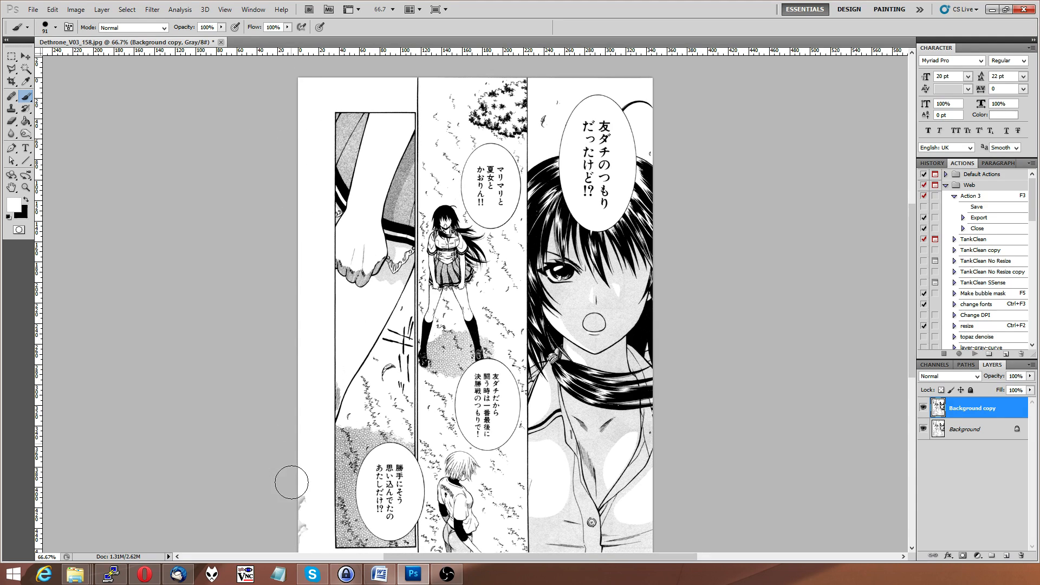
scroll(296, 532, "down", 5)
scroll(299, 464, "up", 5)
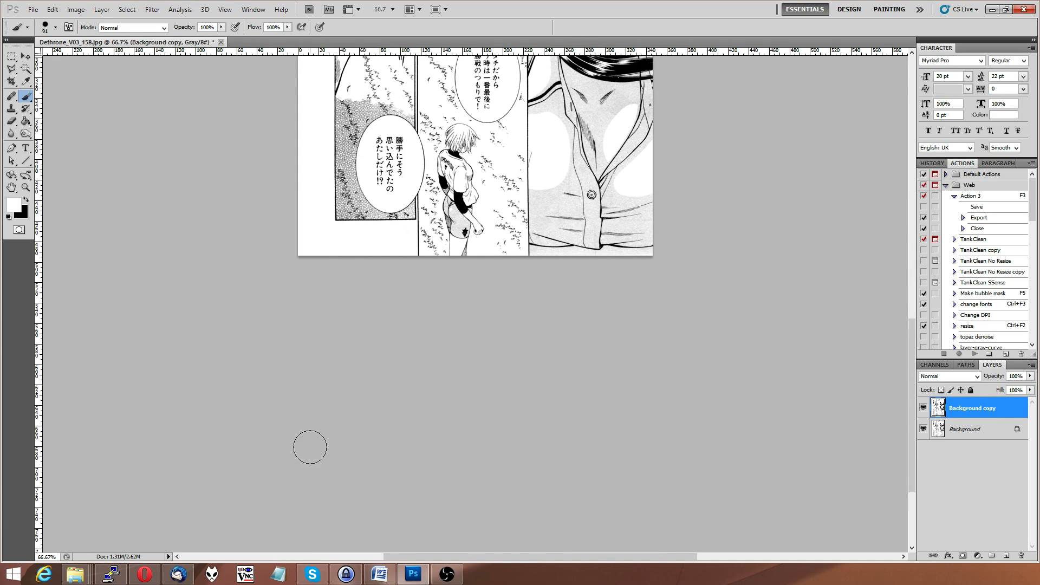
scroll(304, 444, "up", 3)
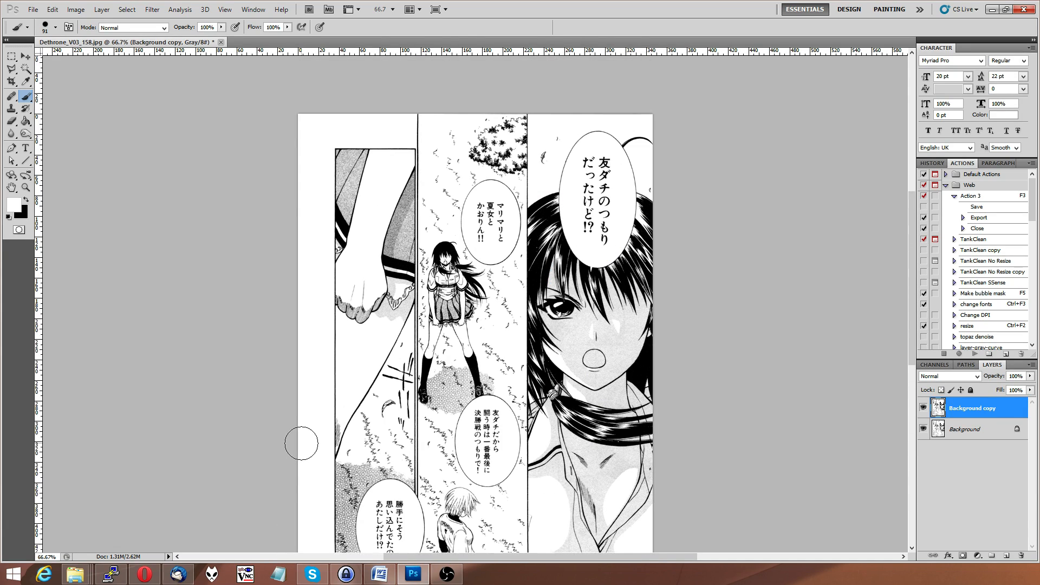
Try a second Curves adjustment on the duplicated layer with the black point at input 90, judging it at 200%
key("ctrl+plus")
key("ctrl+plus")
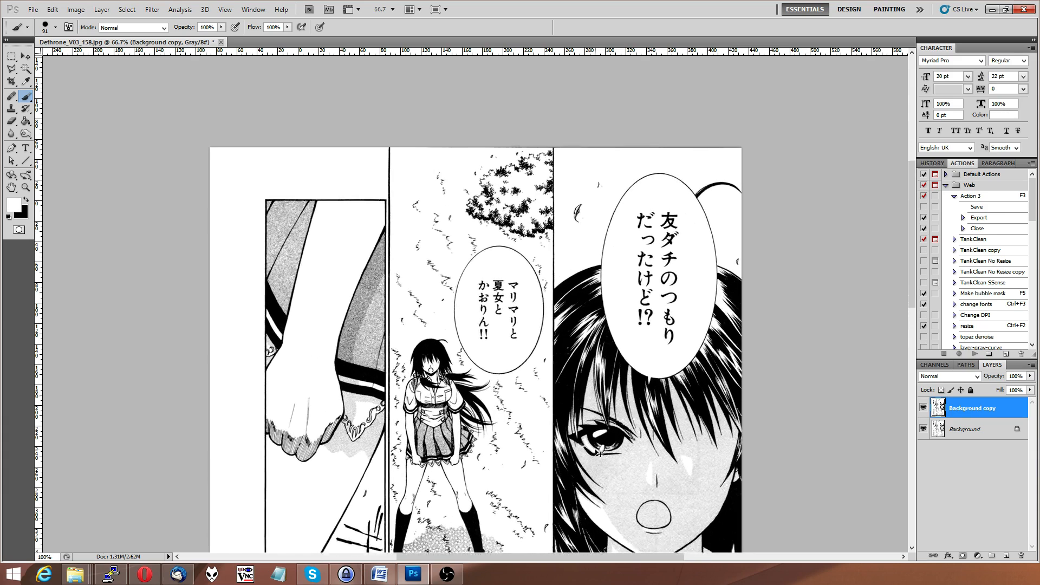
scroll(579, 449, "down", 3)
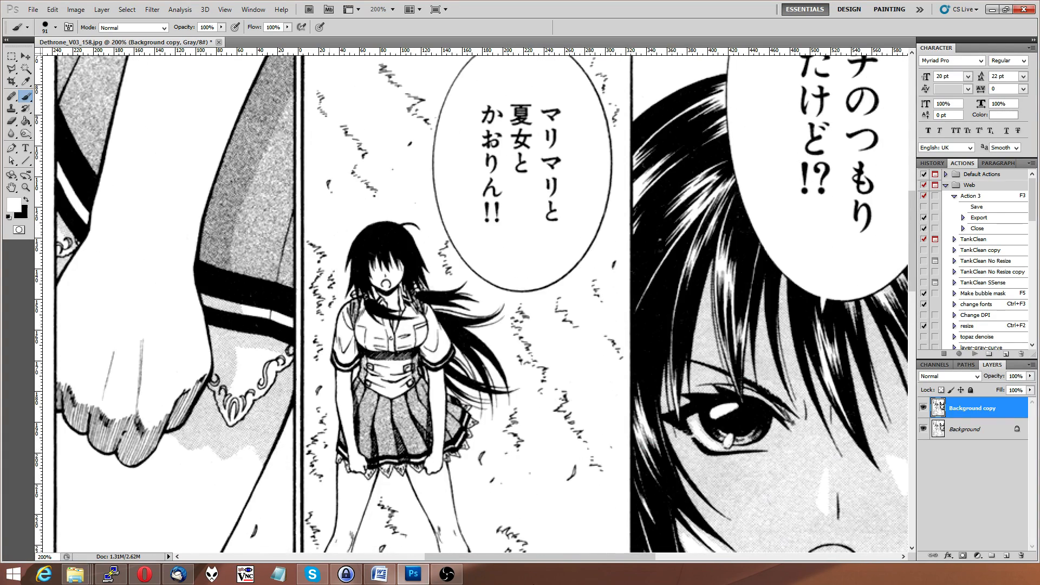
left_click_drag(522, 560, 563, 560)
scroll(237, 243, "down", 2)
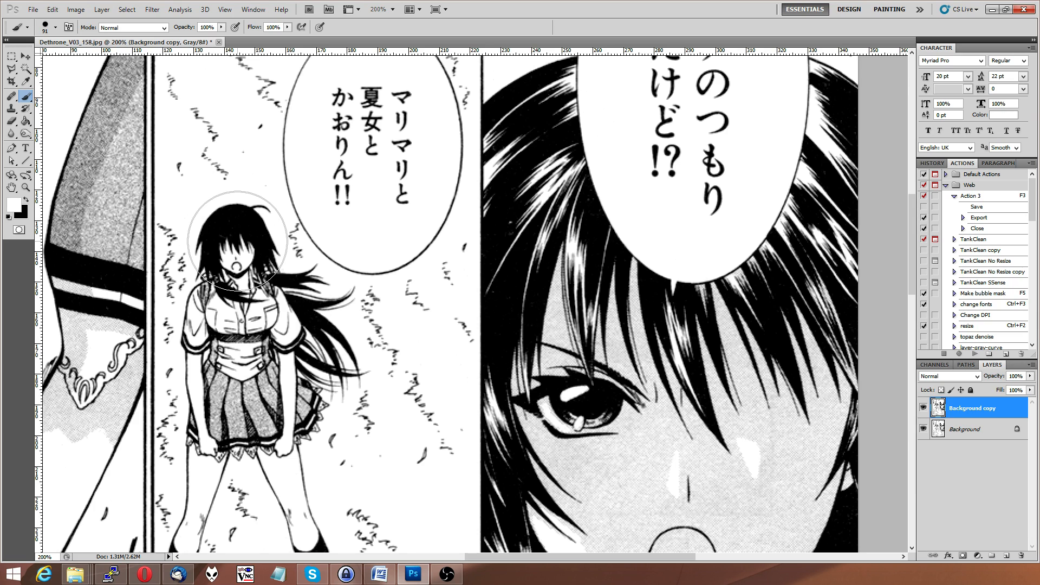
key("ctrl+m")
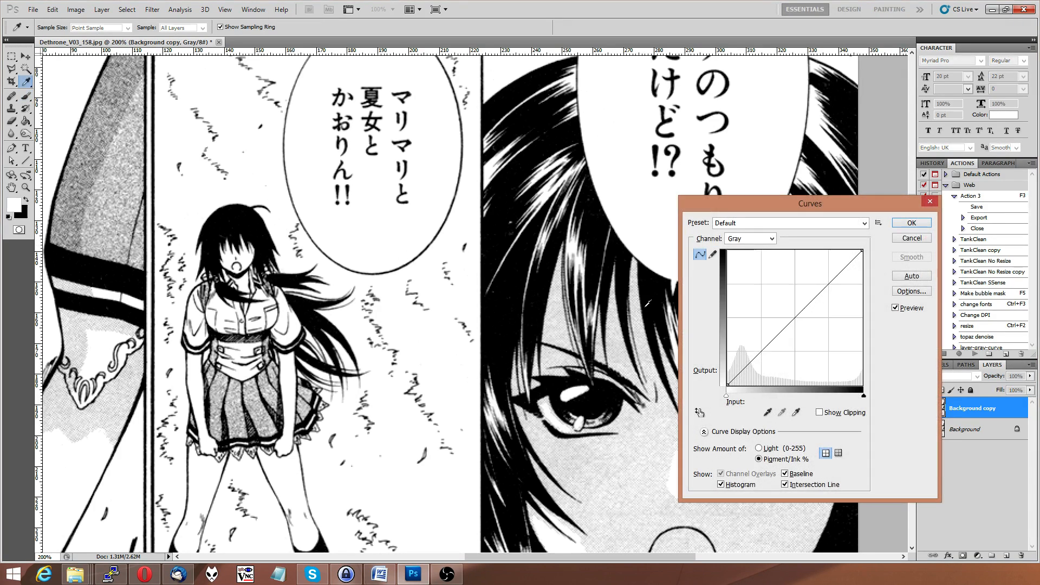
left_click_drag(863, 400, 854, 398)
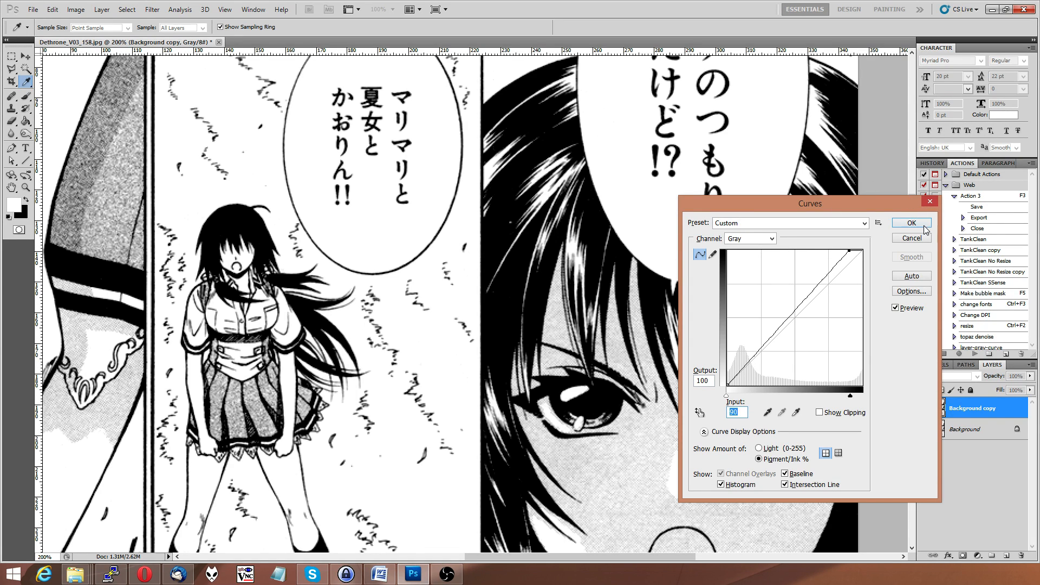
left_click(911, 238)
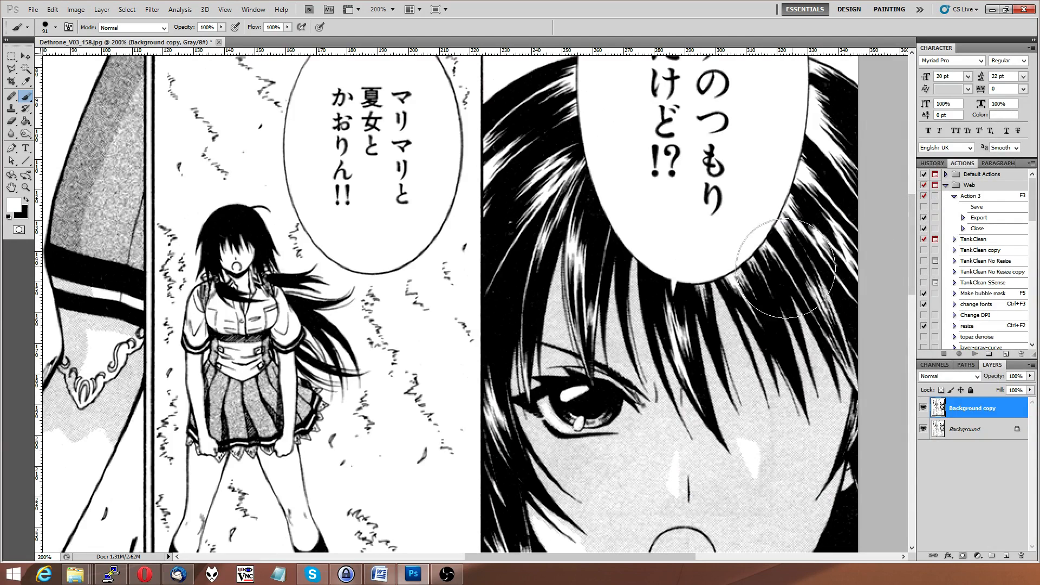
Select the black hair of the small standing girl and of the large close-up face together with the Magic Wand
key("w")
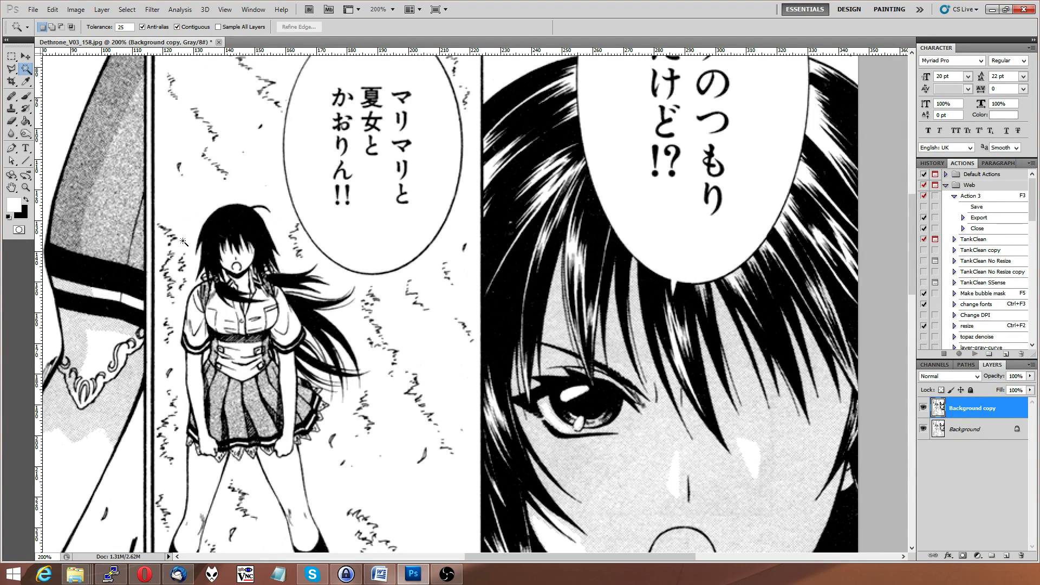
left_click(28, 139)
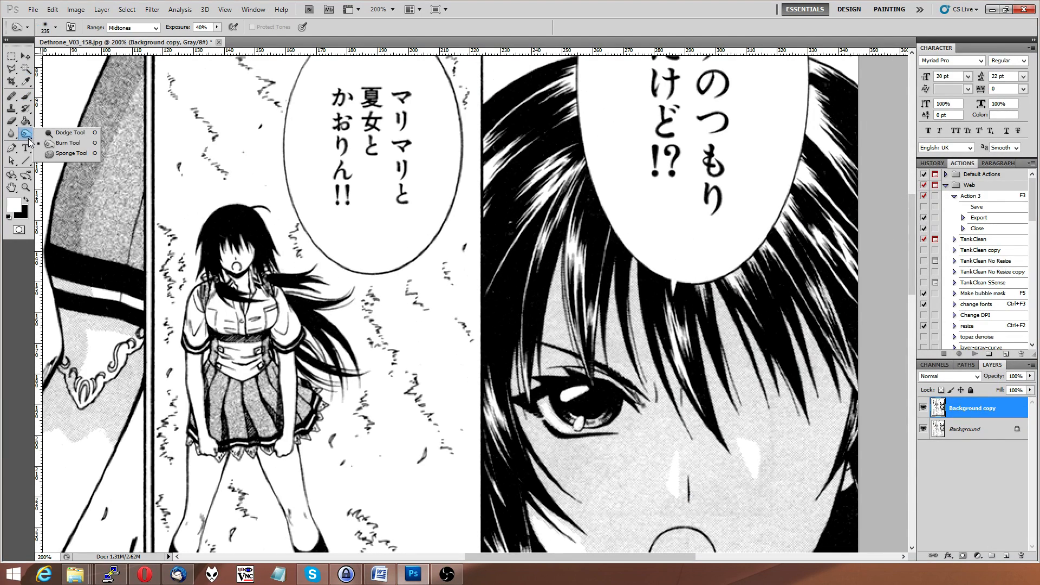
left_click(434, 37)
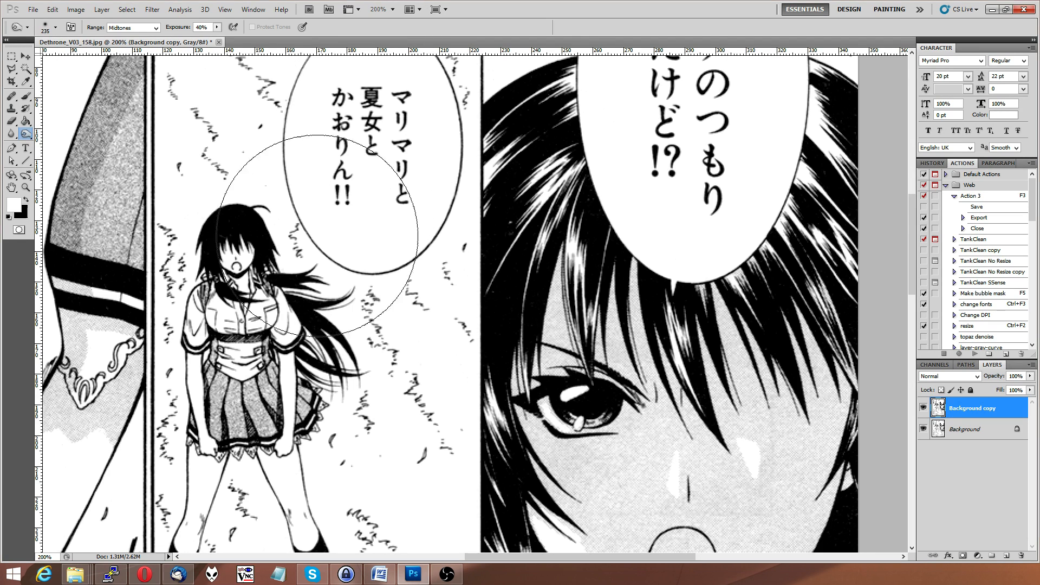
key("w")
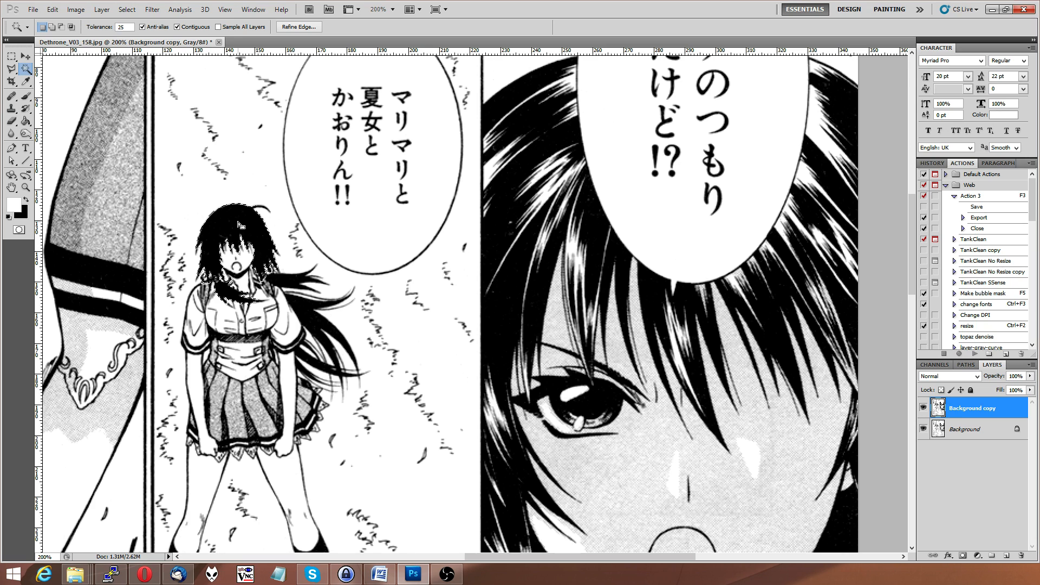
left_click(527, 241, "shift")
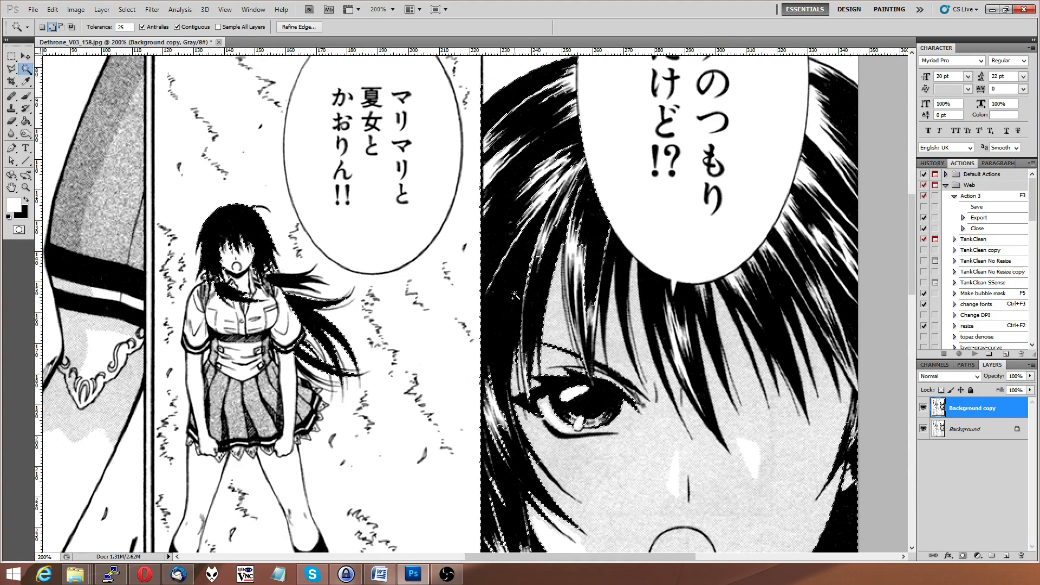
Darken the selected black hair areas with the Burn tool, following them down the close-up panel
key("o")
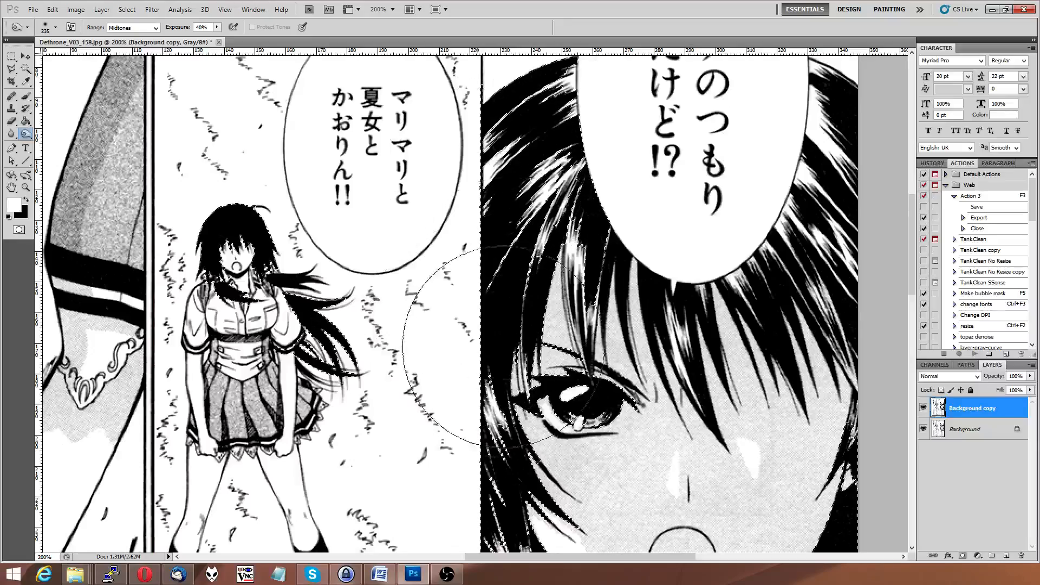
scroll(558, 411, "down", 3)
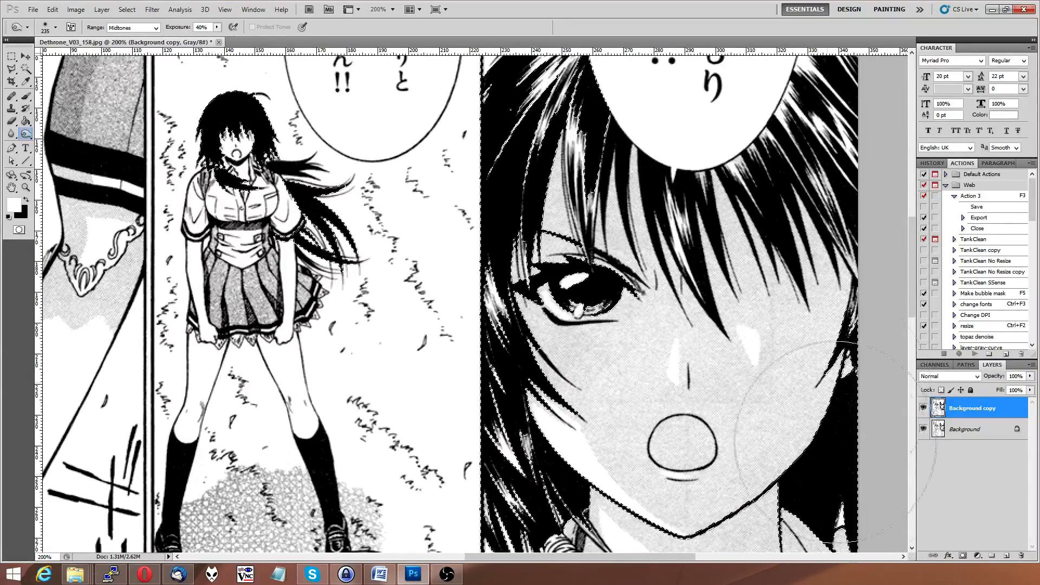
scroll(706, 490, "down", 3)
scroll(706, 490, "down", 3)
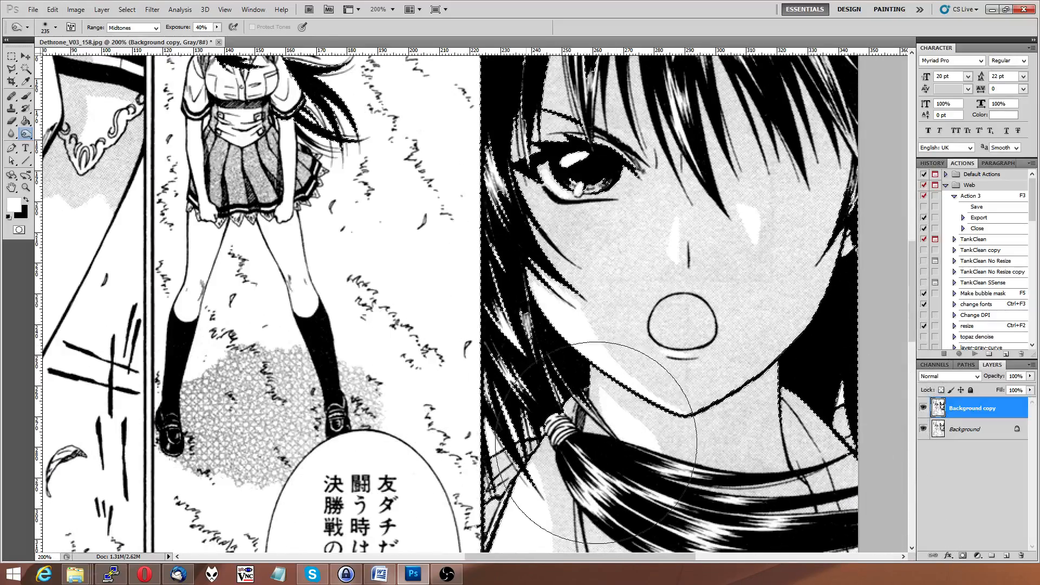
scroll(605, 490, "down", 2)
scroll(605, 490, "down", 8)
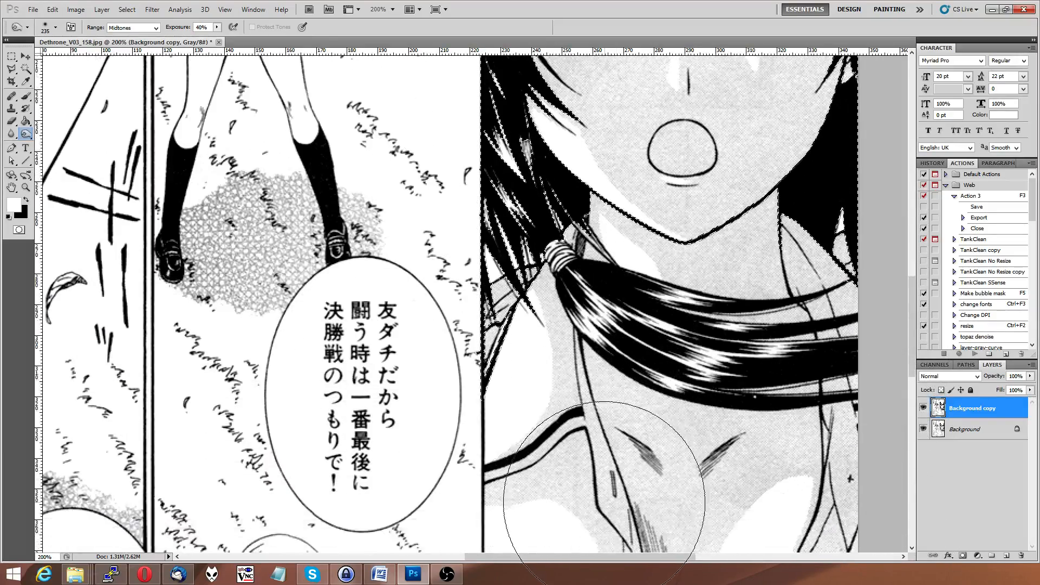
scroll(596, 504, "down", 1)
Select the black elbow sleeve of the short-haired figure with the Magic Wand, darken it with the Burn tool, and clear the selection
key("w")
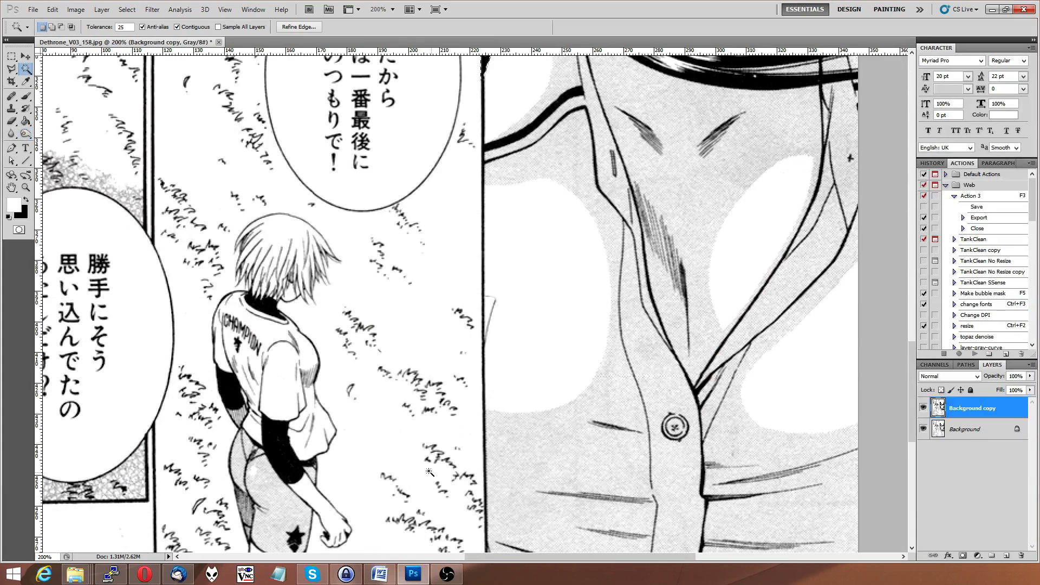
left_click(282, 458)
scroll(282, 457, "down", 1)
key("o")
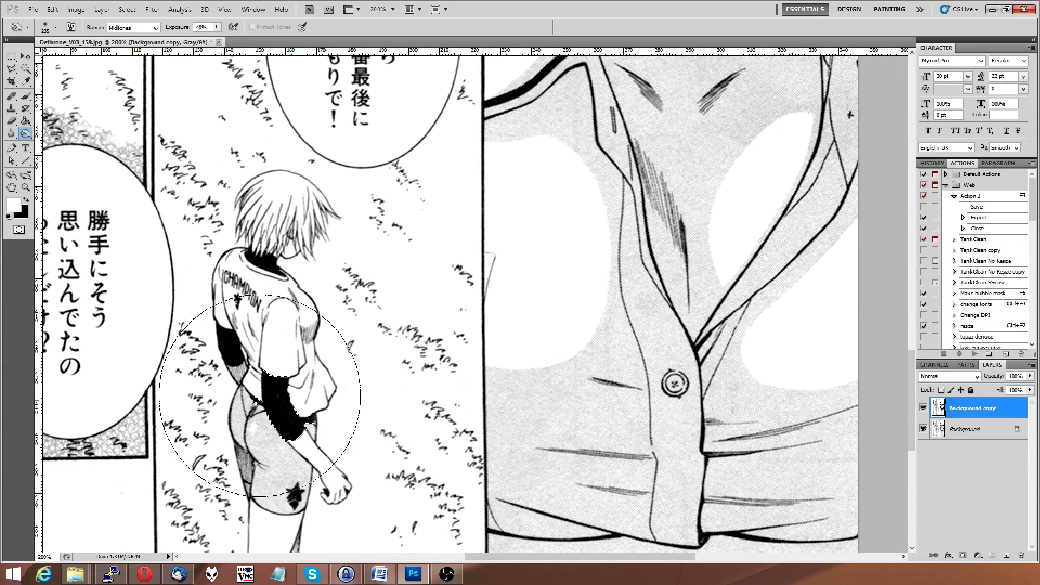
scroll(307, 401, "down", 2)
scroll(308, 402, "up", 9)
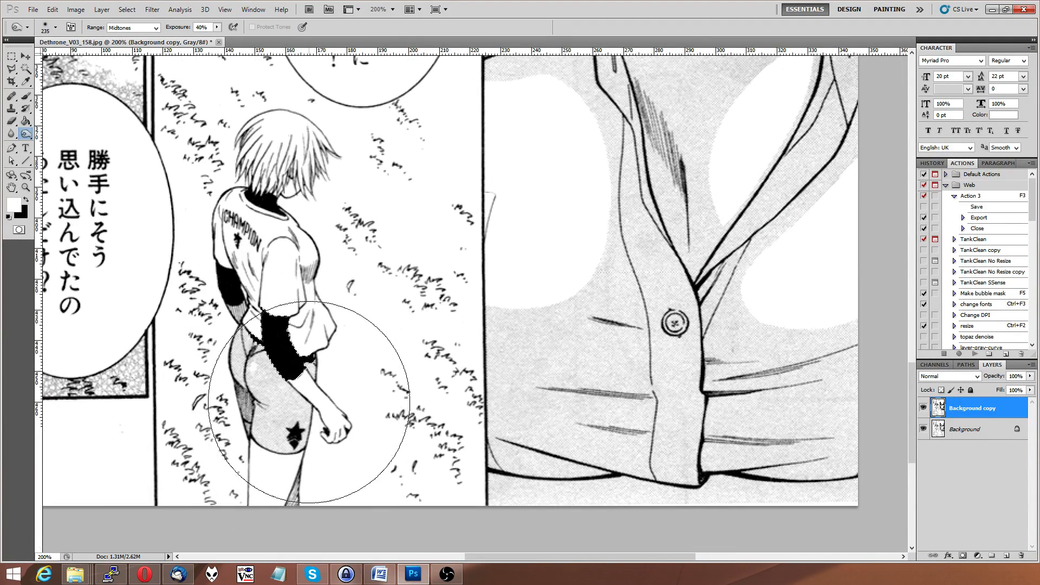
scroll(292, 390, "up", 1)
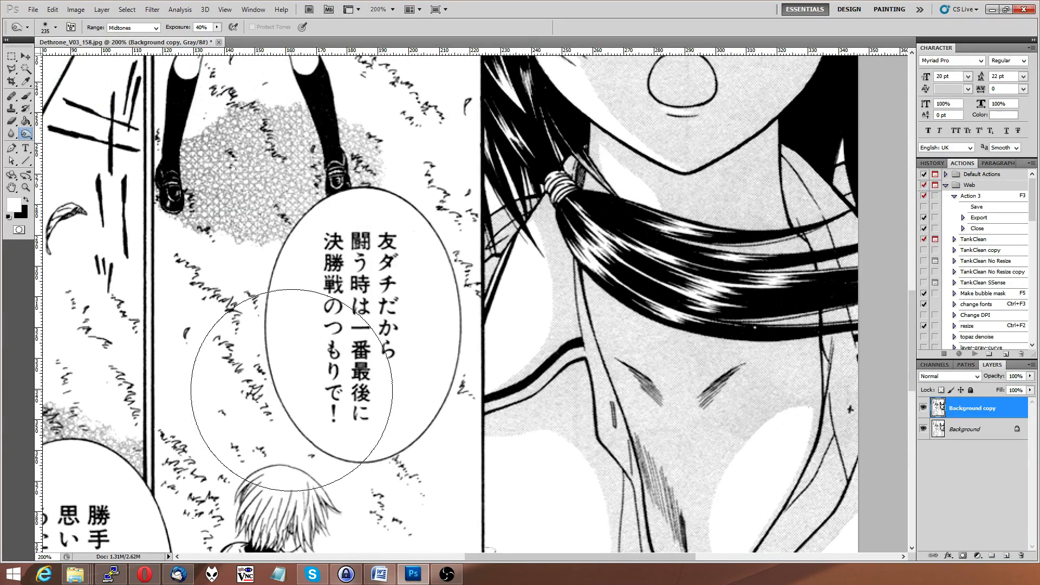
key("ctrl+minus")
key("ctrl+minus")
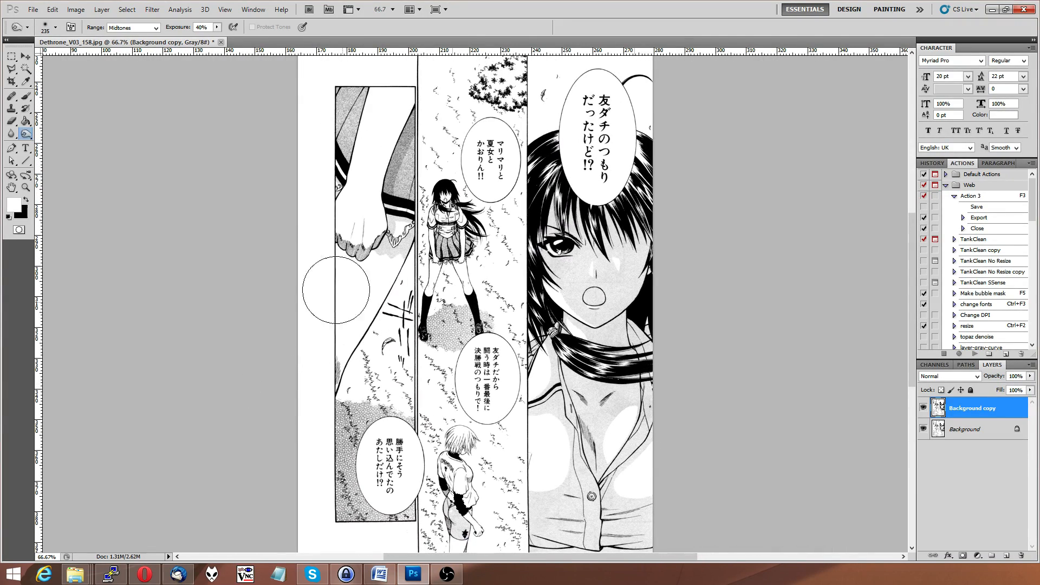